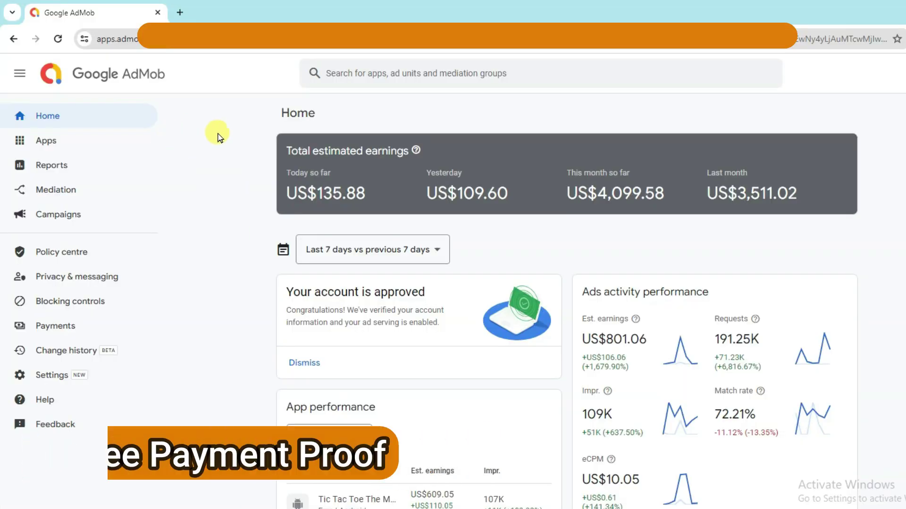
- Open a new browser tab and enter mobiroller in the address bar
left_click(58, 39)
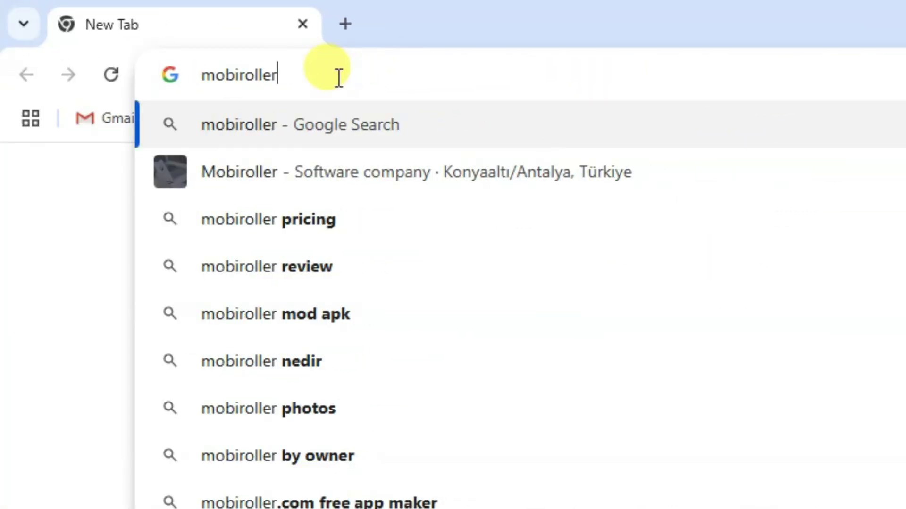
- Search Google for mobiroller and open the official Mobiroller website
key("Return")
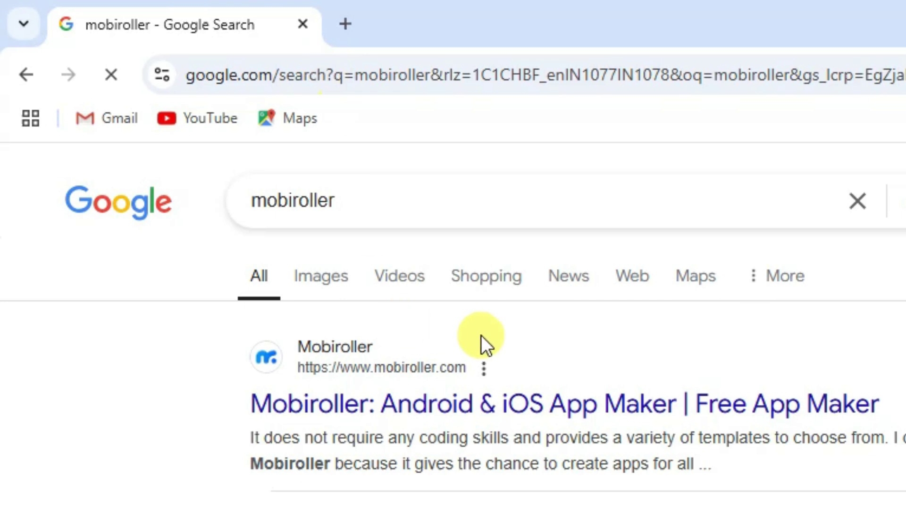
left_click(430, 406)
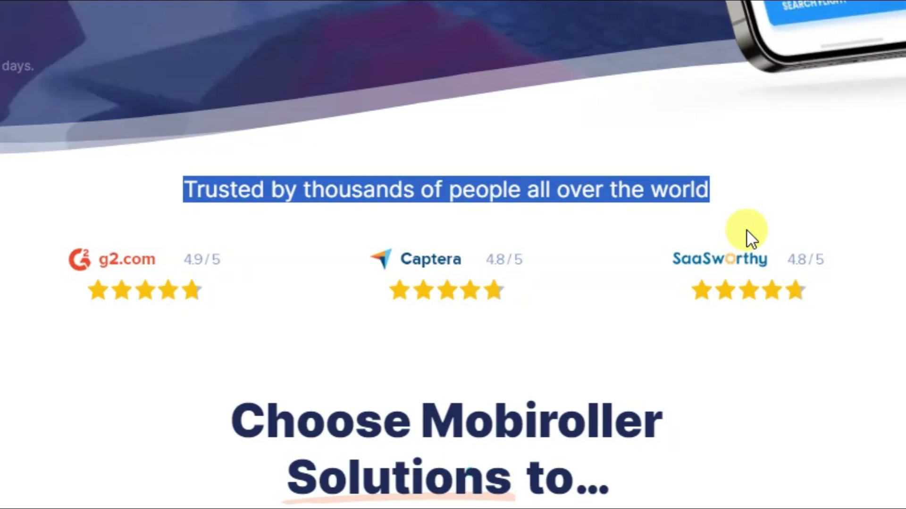
left_click(746, 229)
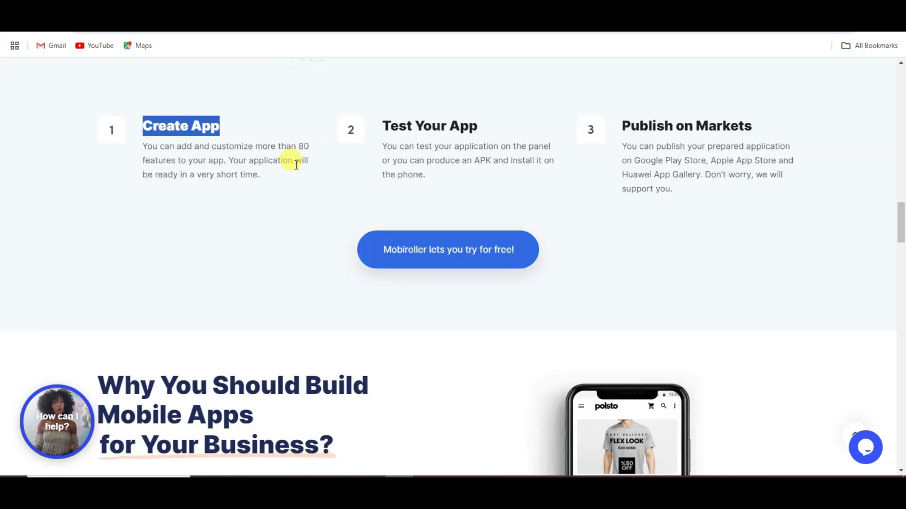
triple_click(680, 126)
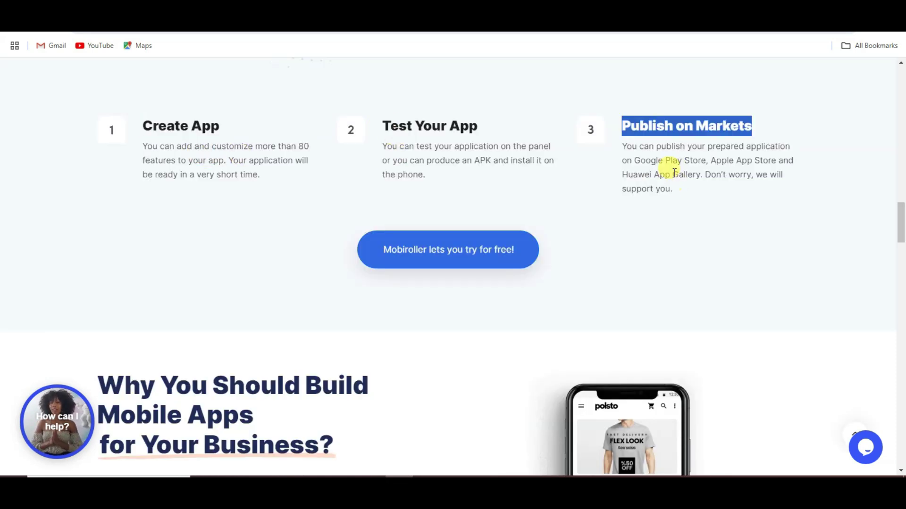
left_click_drag(633, 161, 708, 161)
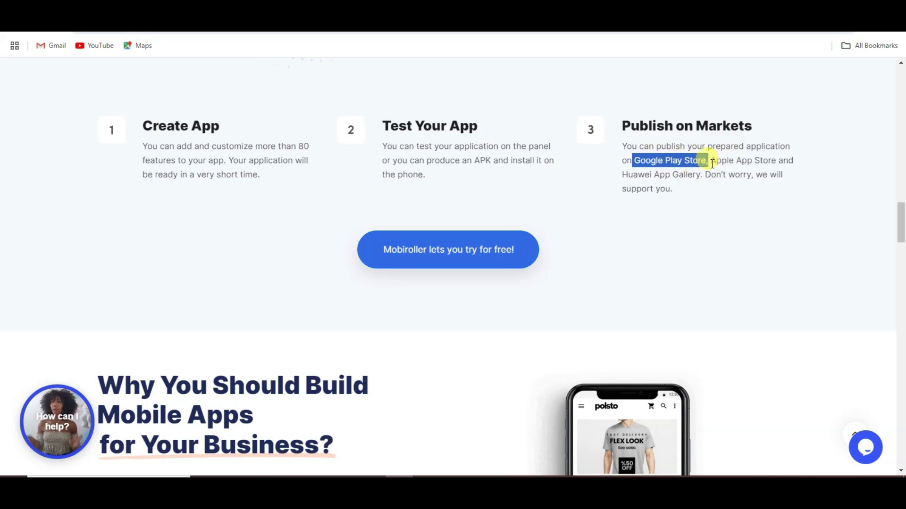
left_click_drag(621, 174, 701, 174)
left_click(811, 172)
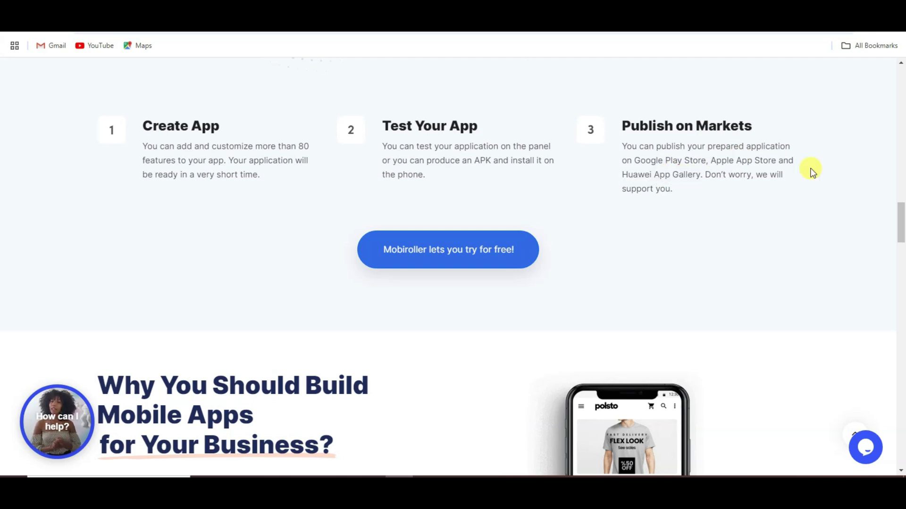
scroll(349, 273, "down", 6)
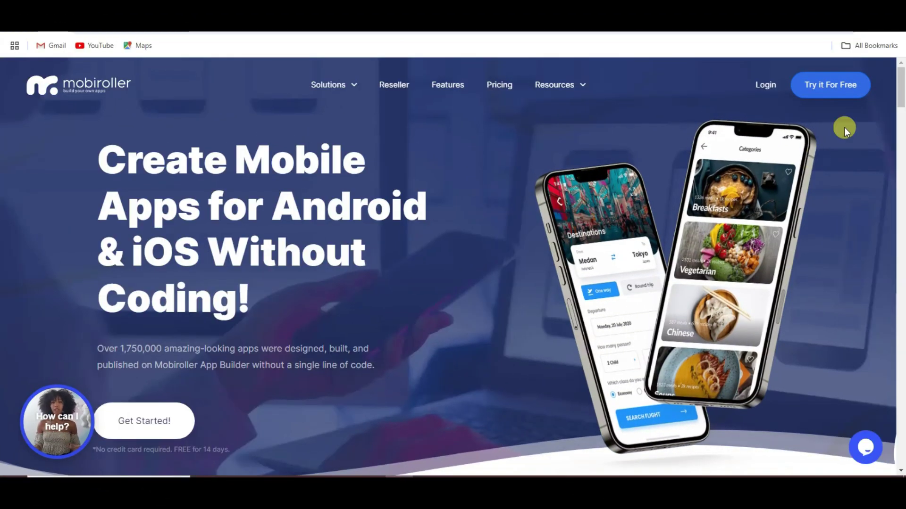
- Sign up for a free Mobiroller account, entering the full name and accepting the terms
left_click(833, 87)
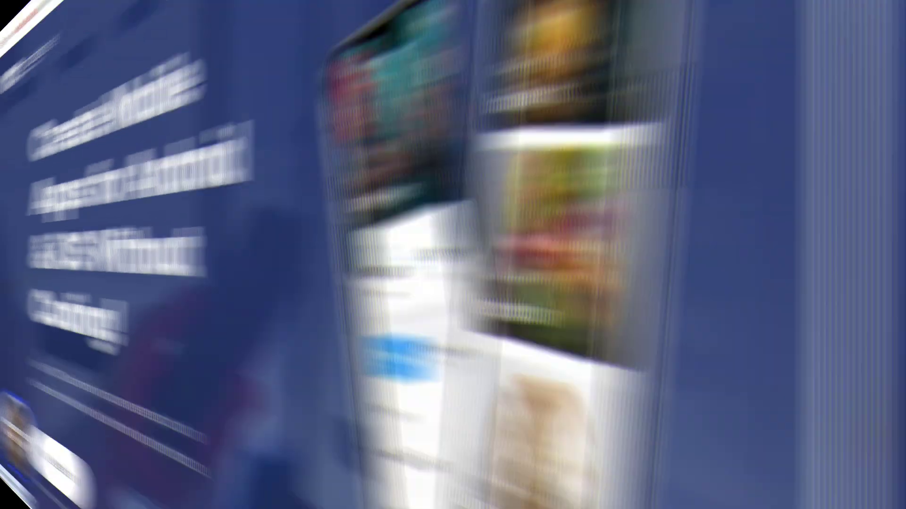
left_click(239, 173)
left_click(222, 214)
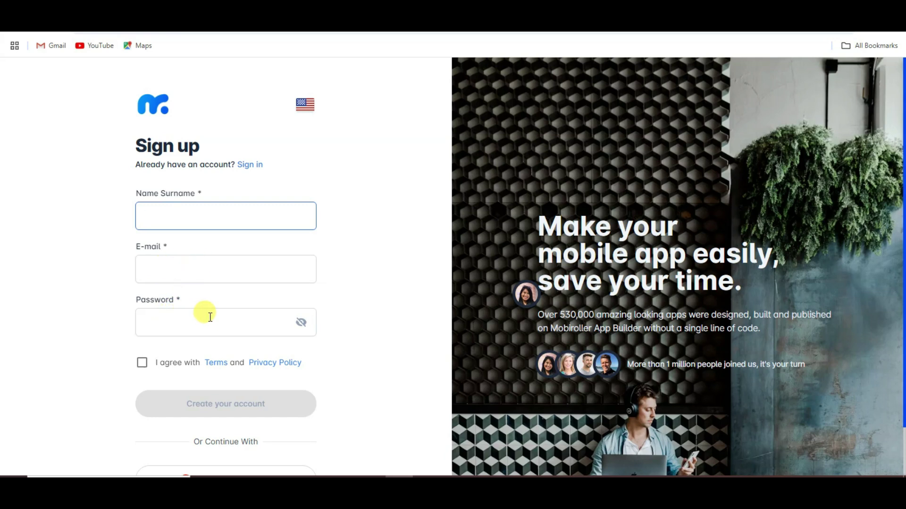
left_click(142, 363)
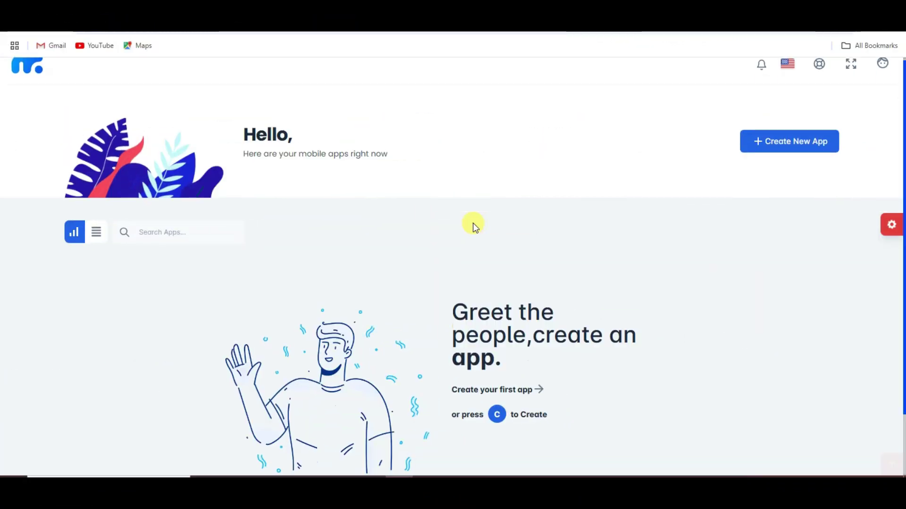
- Start a new Mobiroller app named demo
scroll(473, 225, "down", 1)
scroll(474, 224, "up", 2)
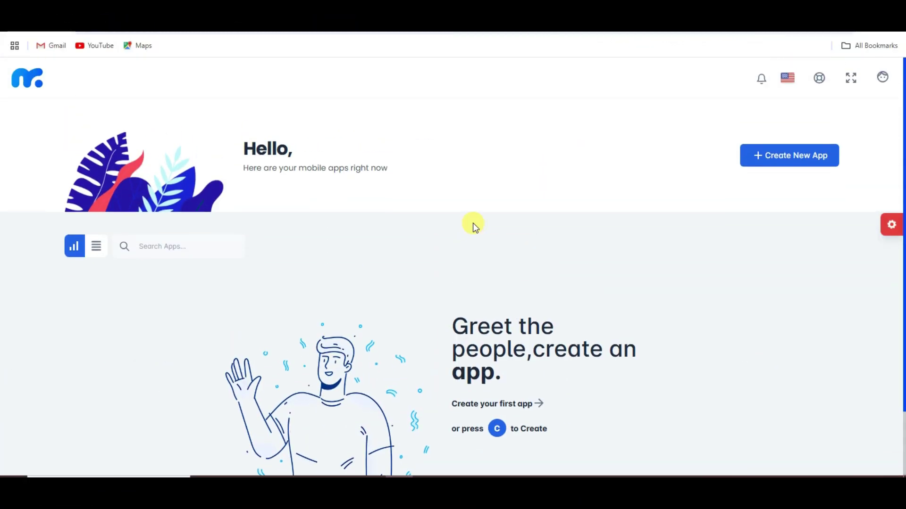
left_click(792, 157)
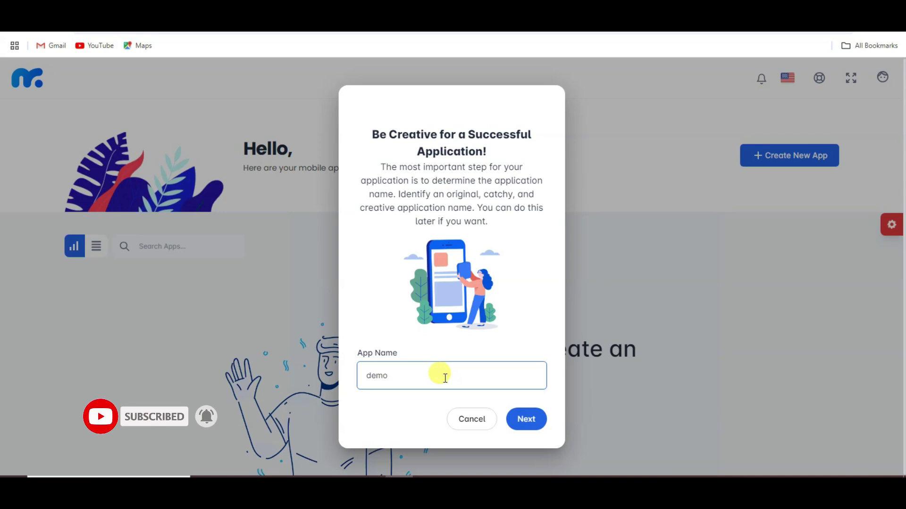
left_click(527, 418)
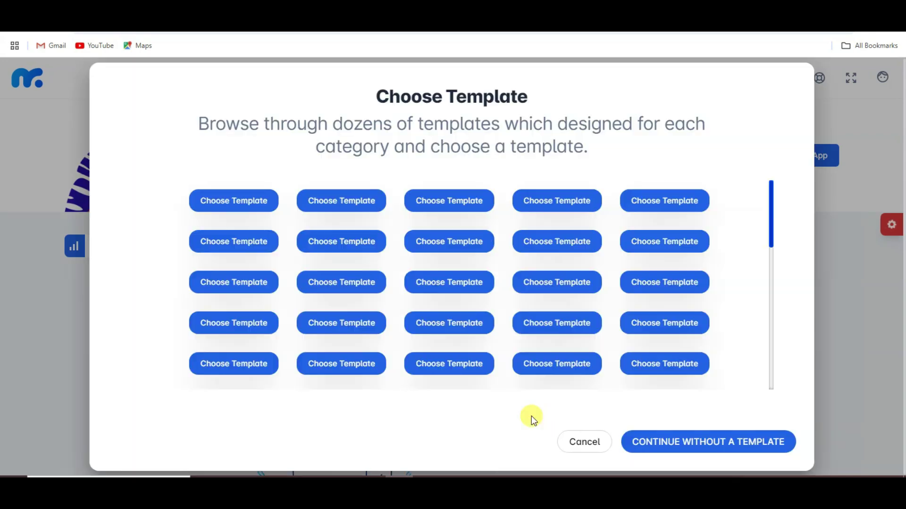
- Build the demo app from the first Shopping template and dismiss the confirmation
scroll(626, 340, "down", 10)
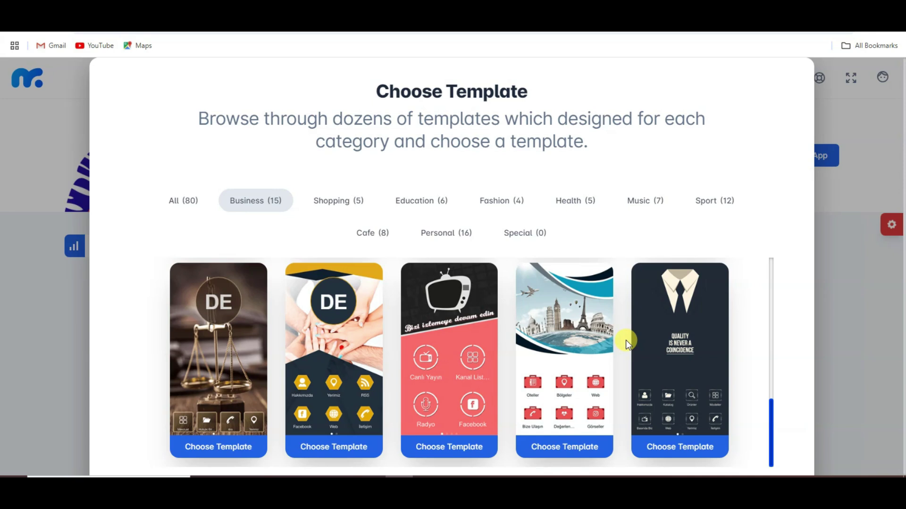
left_click(254, 206)
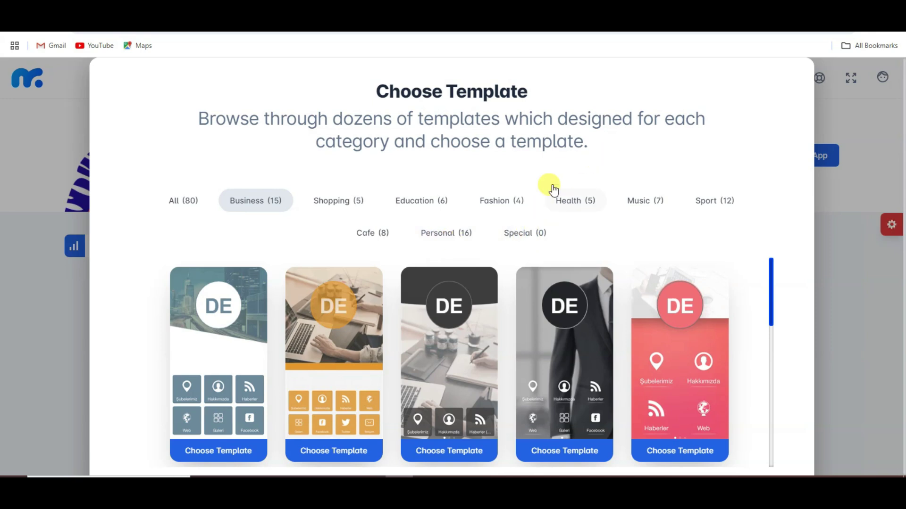
left_click(343, 205)
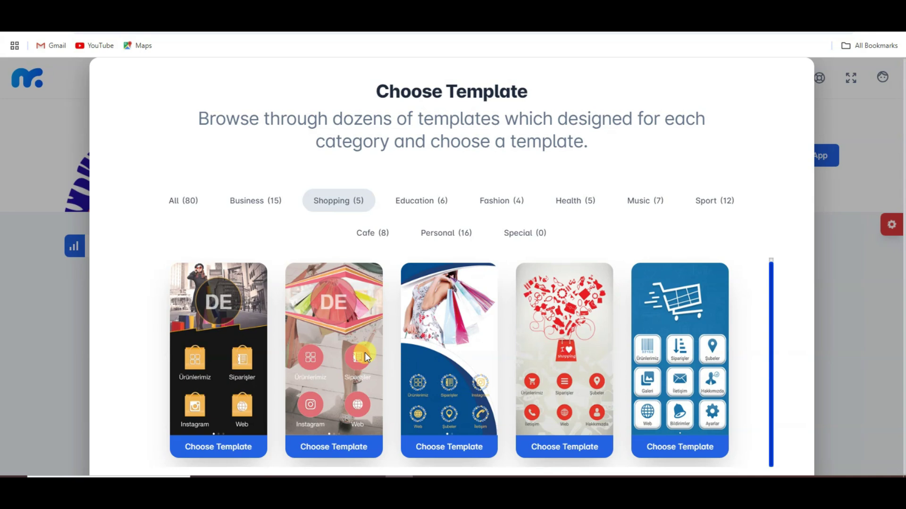
left_click(225, 448)
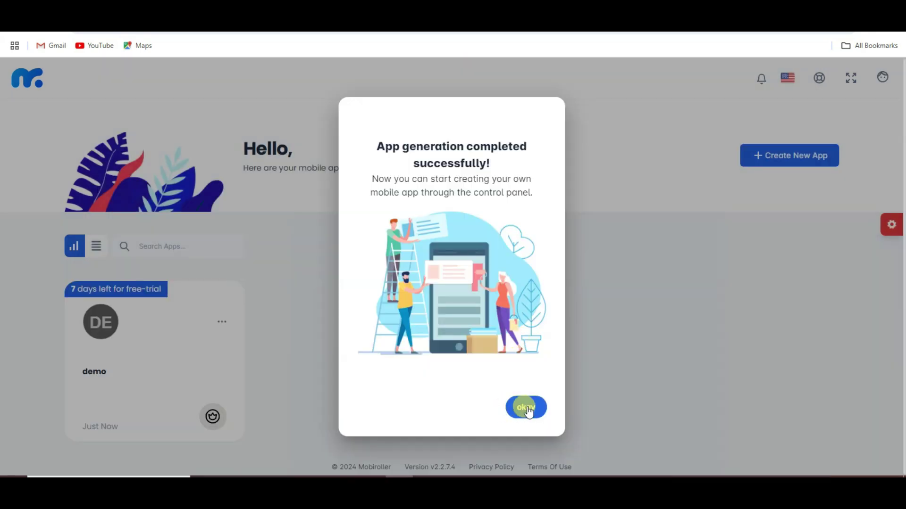
left_click(526, 408)
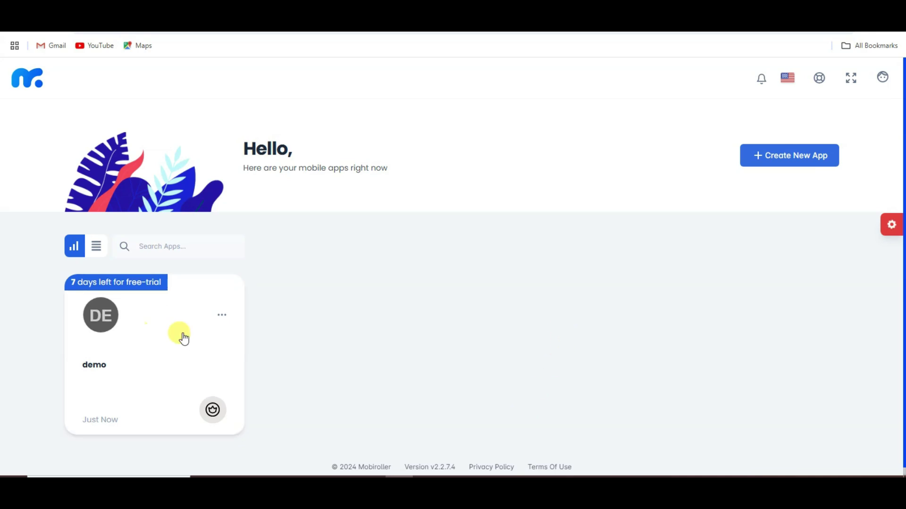
- Open the demo app's Content section and browse its addable modules, previewing on a phone mockup
left_click(158, 340)
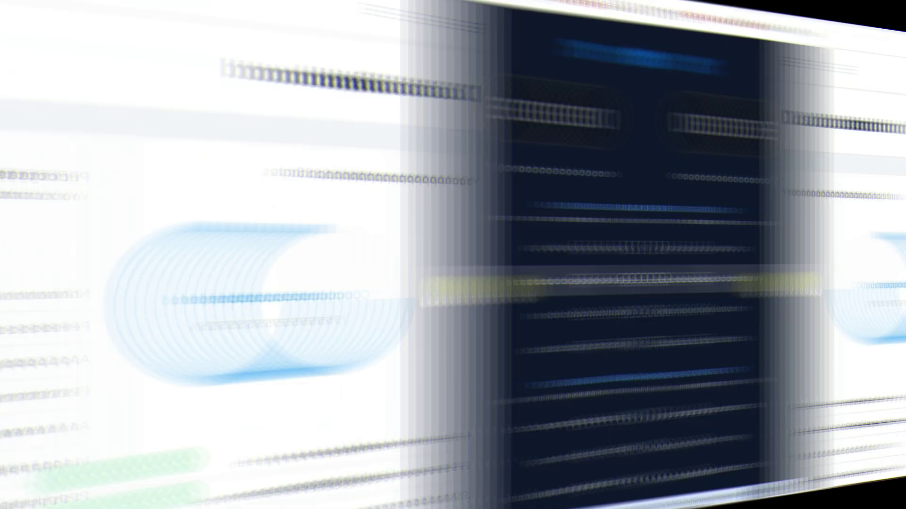
left_click(76, 307)
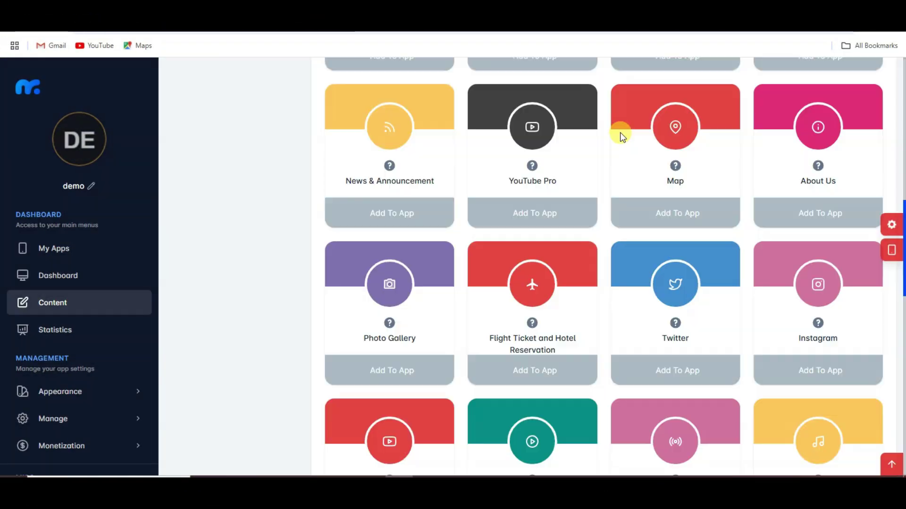
scroll(619, 141, "down", 3)
scroll(605, 167, "down", 6)
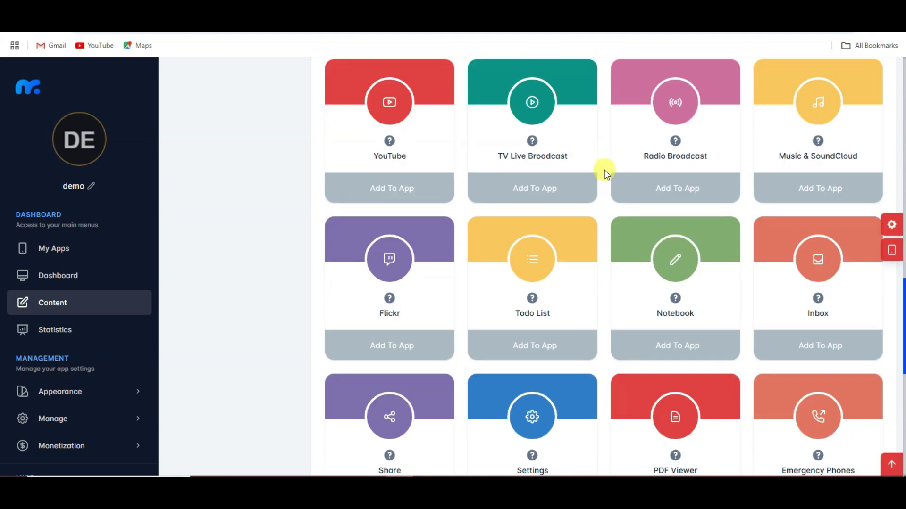
scroll(603, 258, "up", 9)
scroll(601, 258, "up", 12)
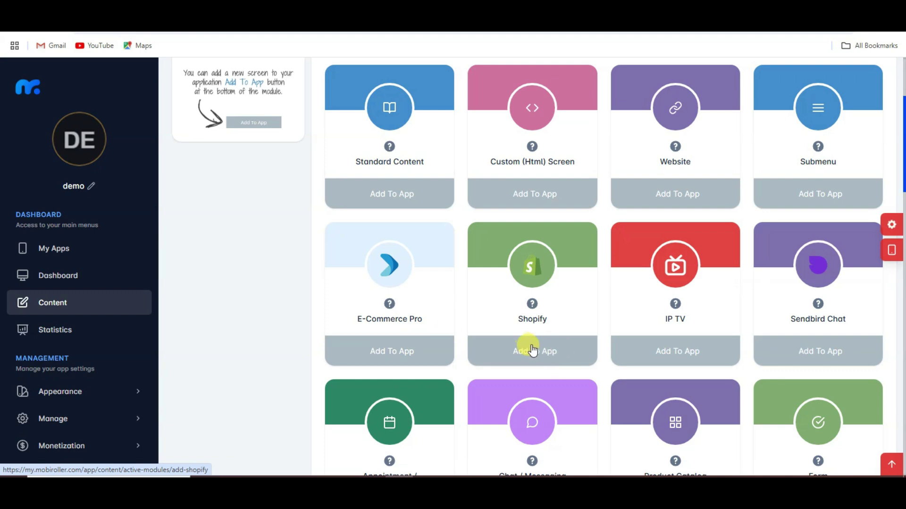
scroll(684, 349, "down", 8)
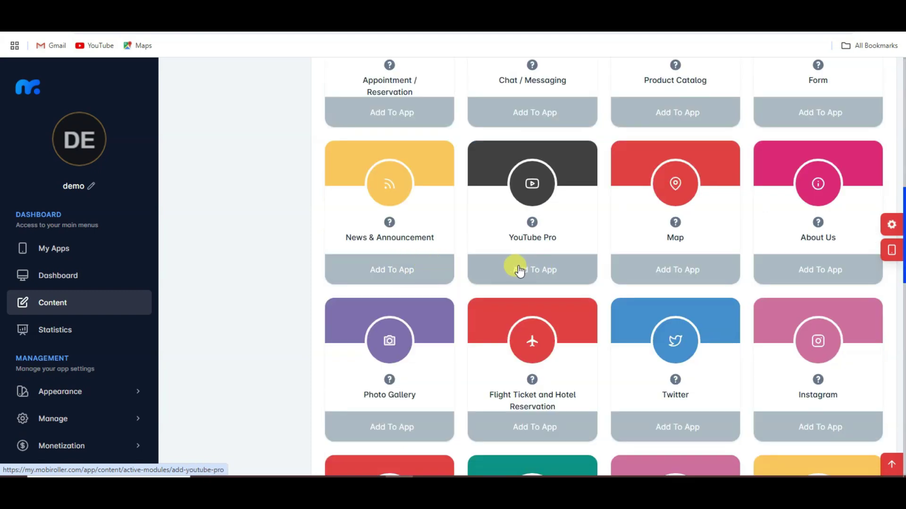
scroll(375, 203, "down", 5)
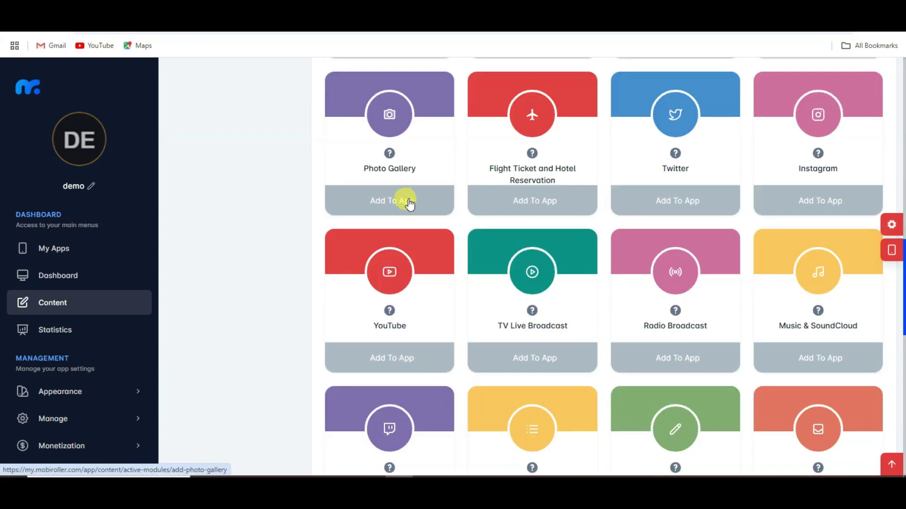
scroll(405, 198, "down", 2)
scroll(404, 253, "down", 7)
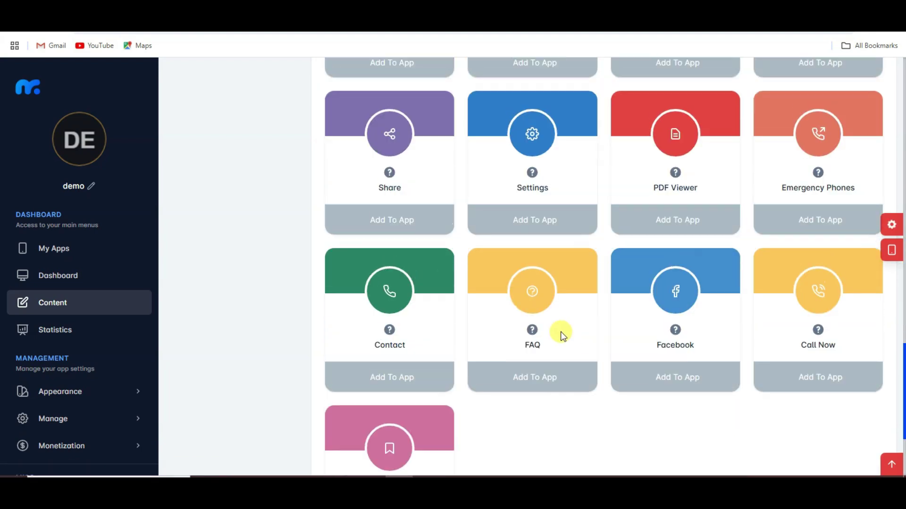
left_click(893, 252)
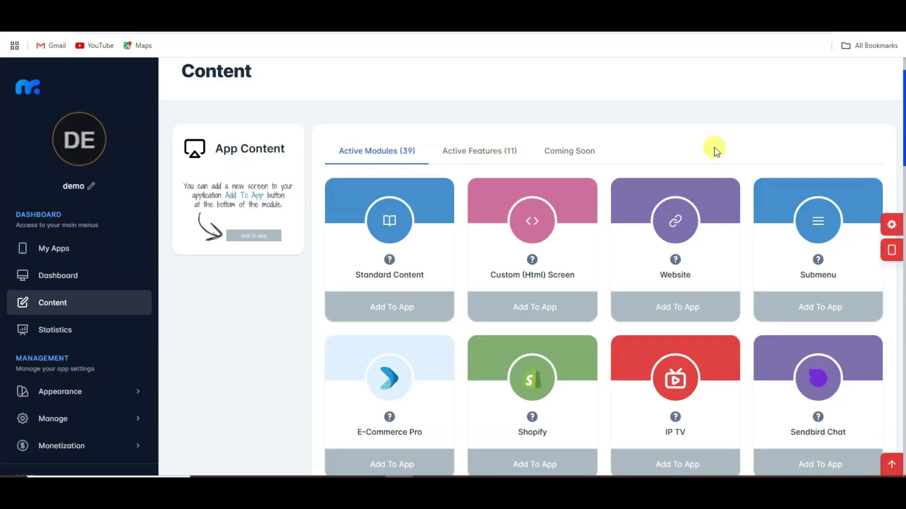
scroll(713, 151, "down", 10)
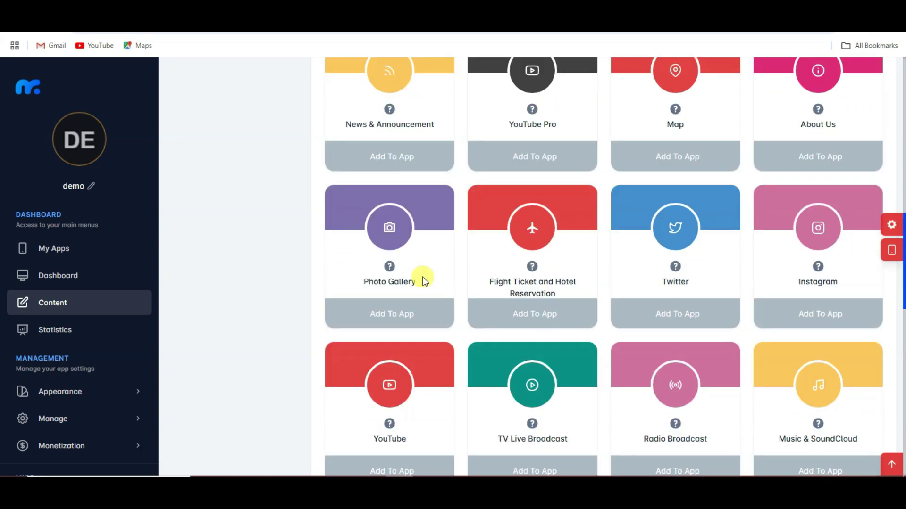
- Add a Photo Gallery module titled 'Fashion Images' with the one-photo-per-row layout
left_click(392, 314)
scroll(342, 248, "down", 2)
left_click(341, 255)
type("Fashion Images")
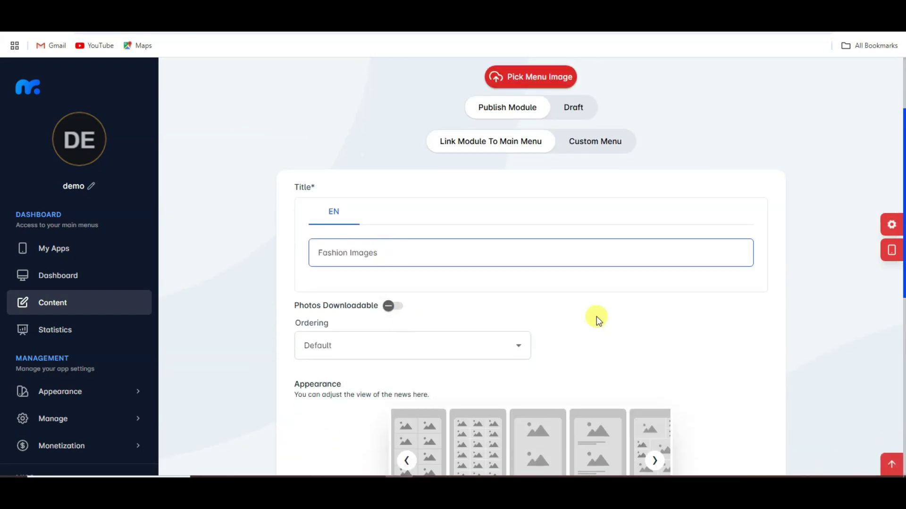
scroll(597, 316, "down", 3)
left_click(565, 274)
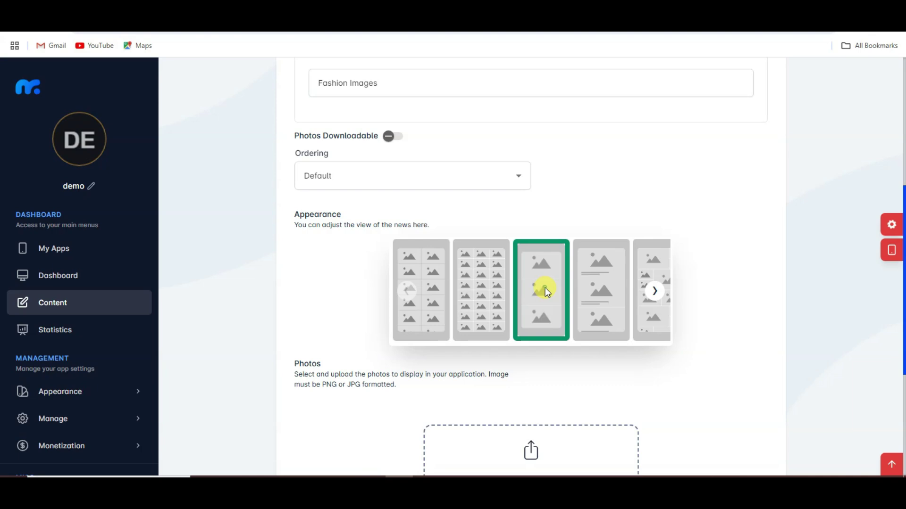
scroll(660, 253, "down", 4)
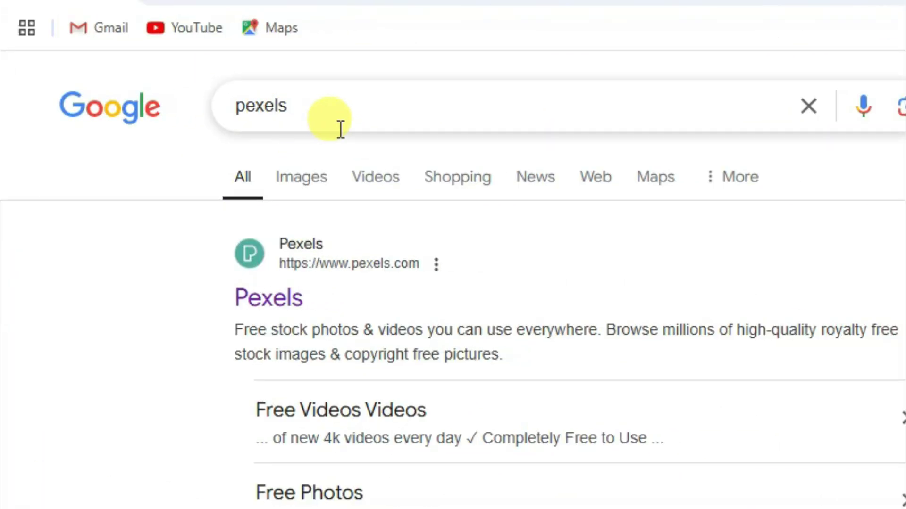
- Download the polka-dot shirt photo from Pexels fashion results at Small 640×959 size
left_click(287, 307)
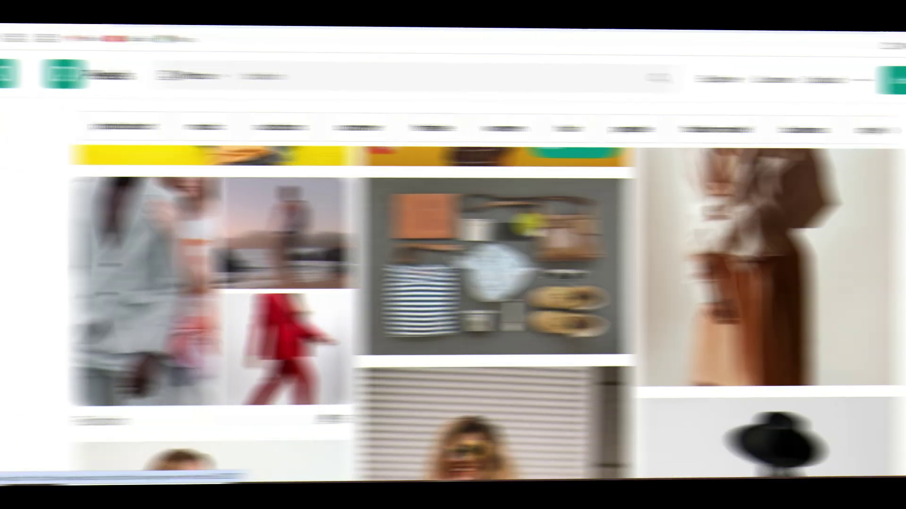
scroll(479, 226, "down", 8)
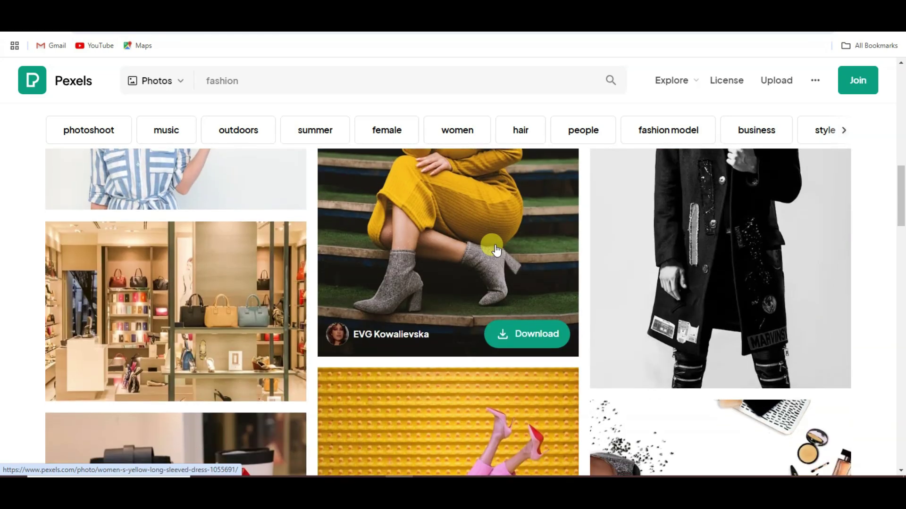
scroll(495, 249, "down", 15)
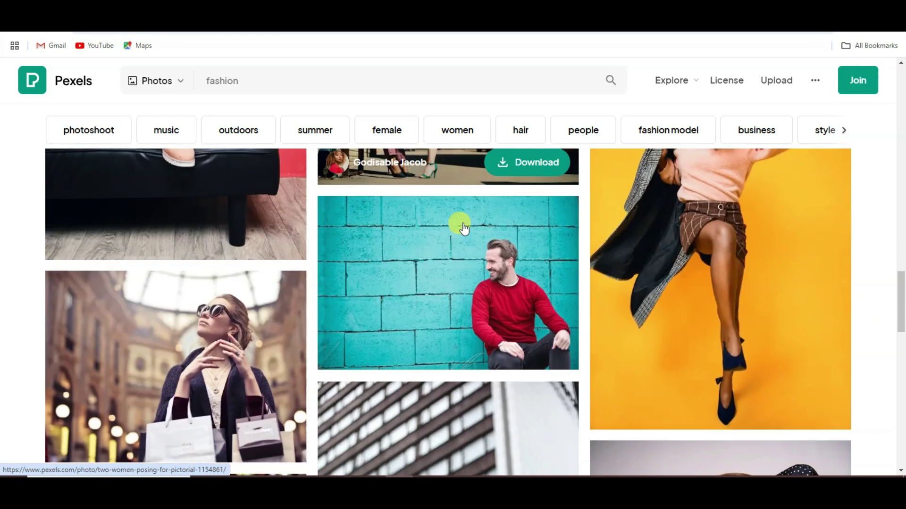
scroll(464, 228, "down", 7)
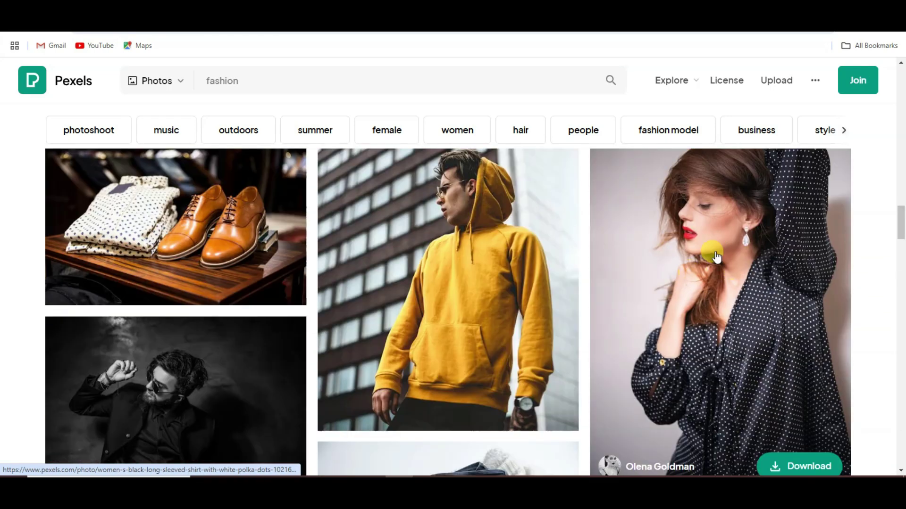
left_click(649, 240)
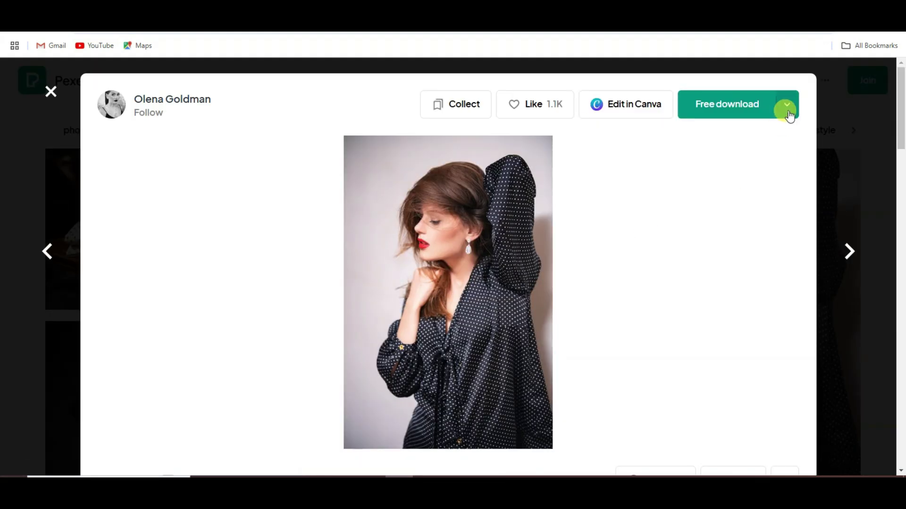
left_click(786, 109)
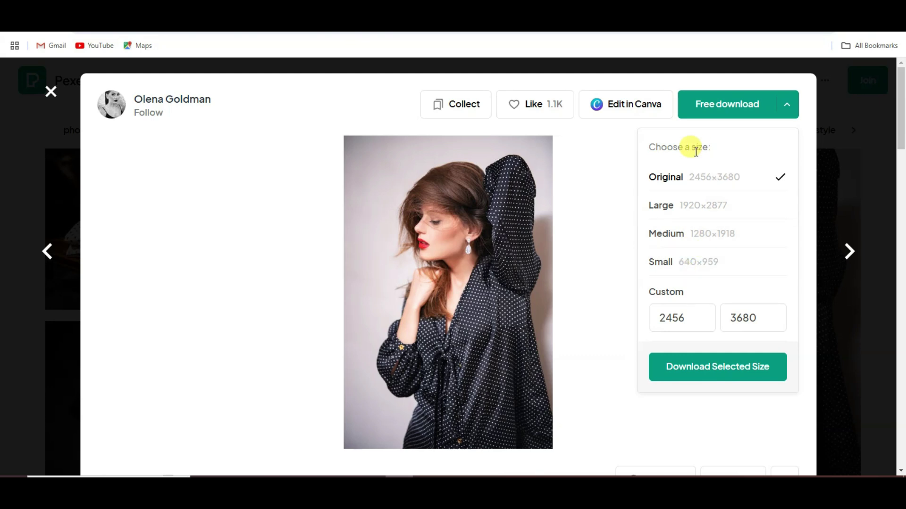
left_click(696, 261)
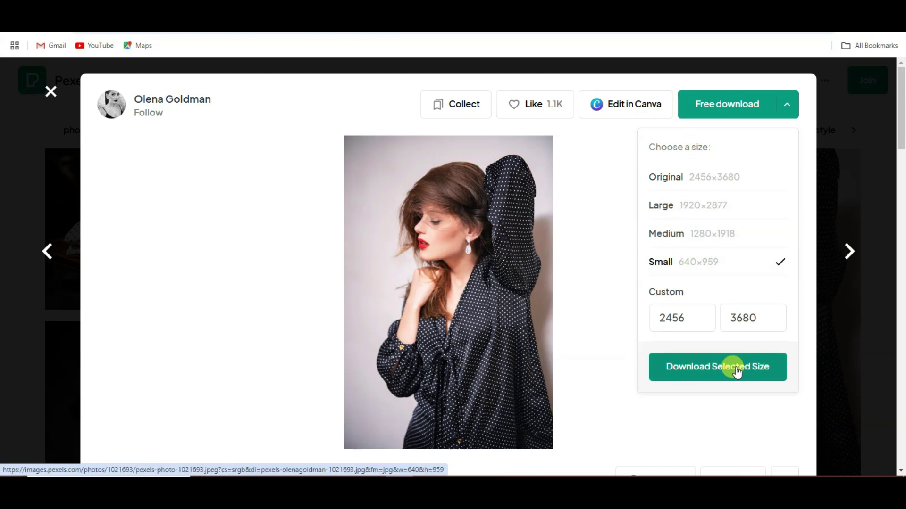
left_click(714, 370)
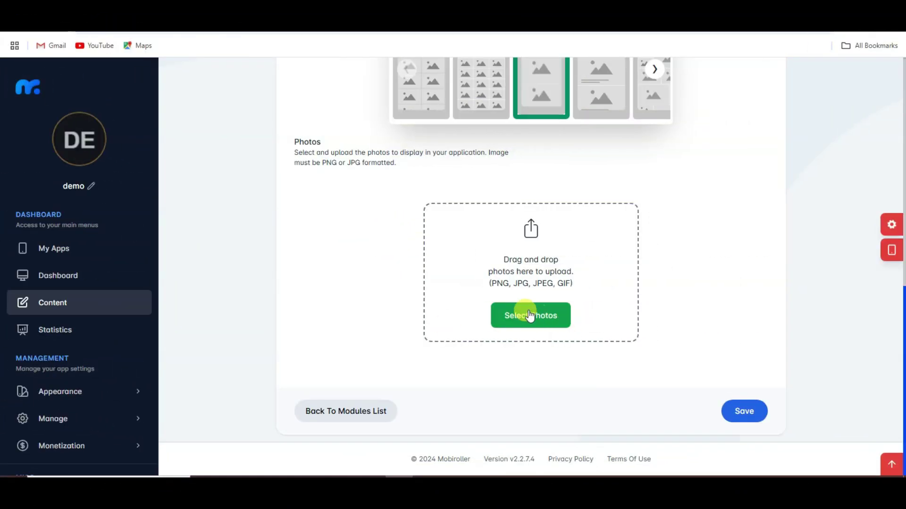
- Upload all 29 downloaded fashion photos to the gallery module and save it
left_click(550, 315)
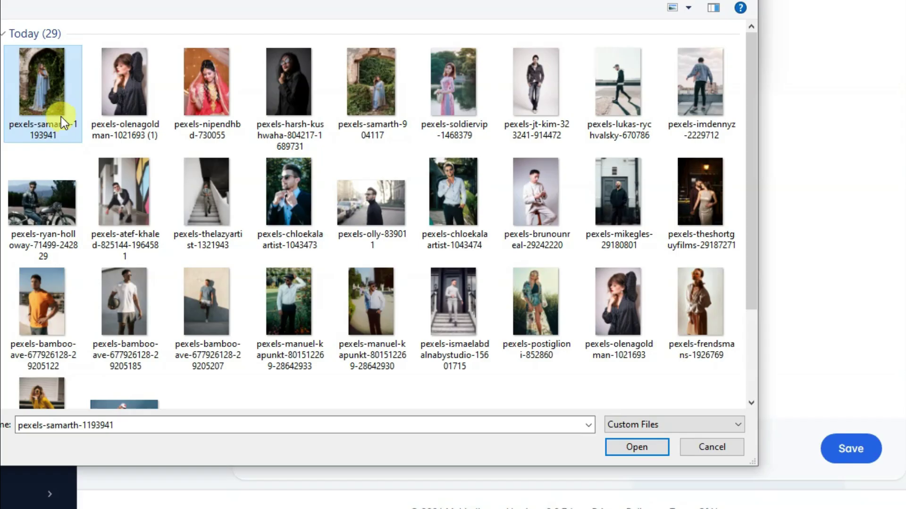
scroll(162, 227, "down", 2)
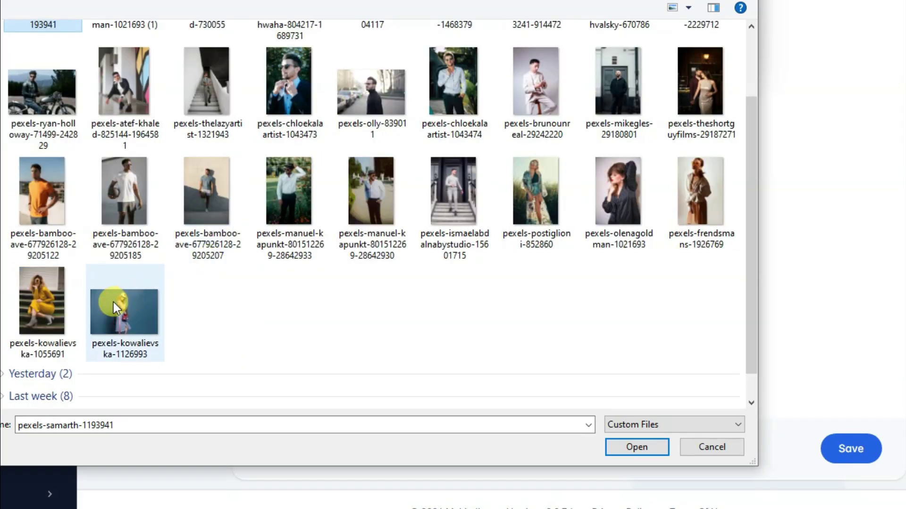
left_click(113, 302, "shift")
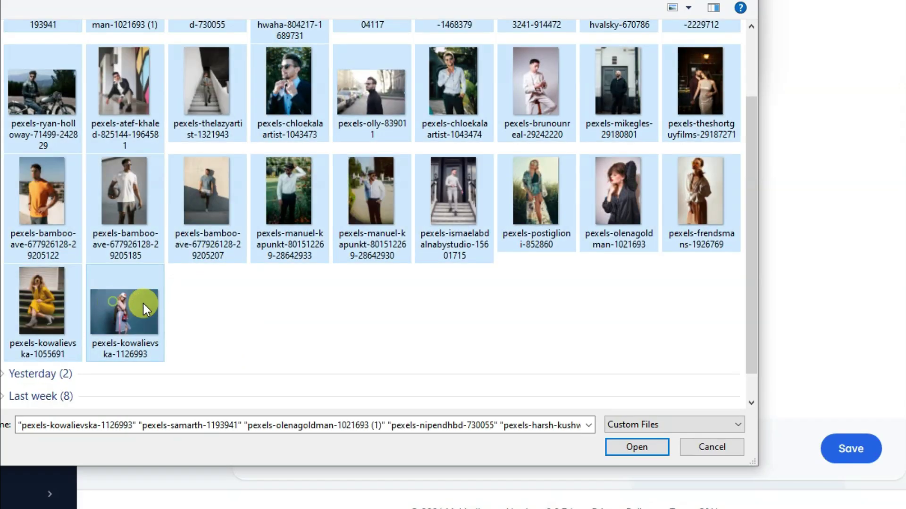
scroll(308, 331, "up", 2)
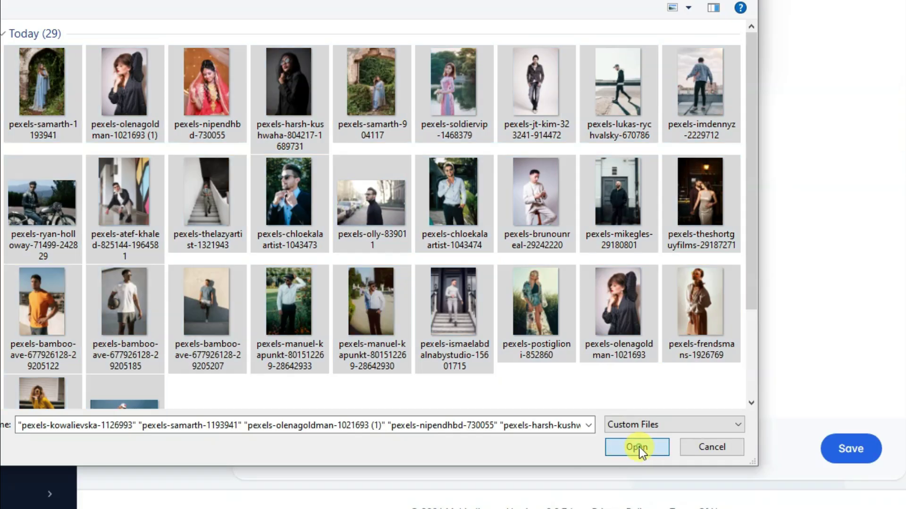
left_click(638, 448)
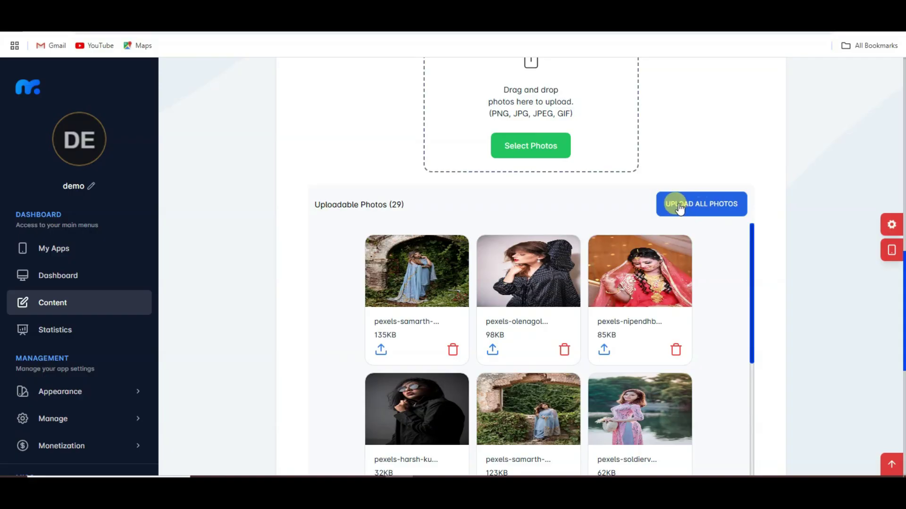
left_click(707, 207)
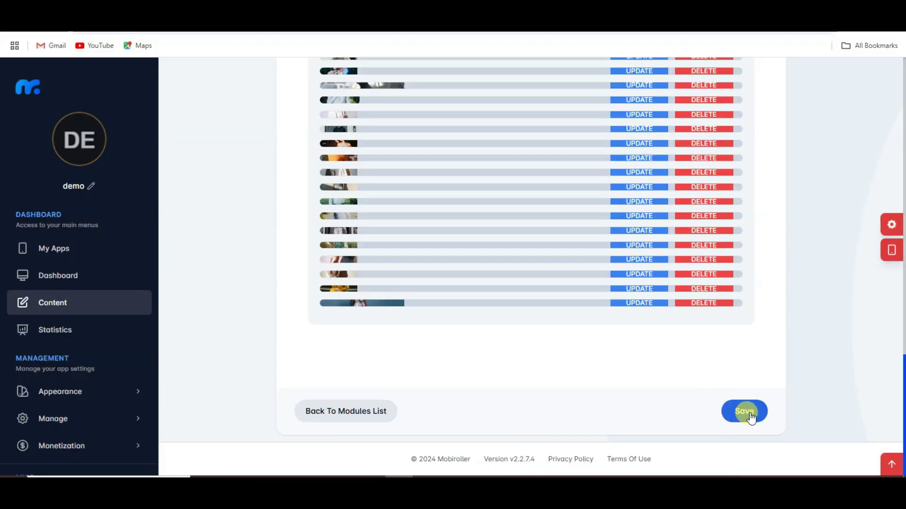
left_click(748, 411)
scroll(631, 220, "down", 1)
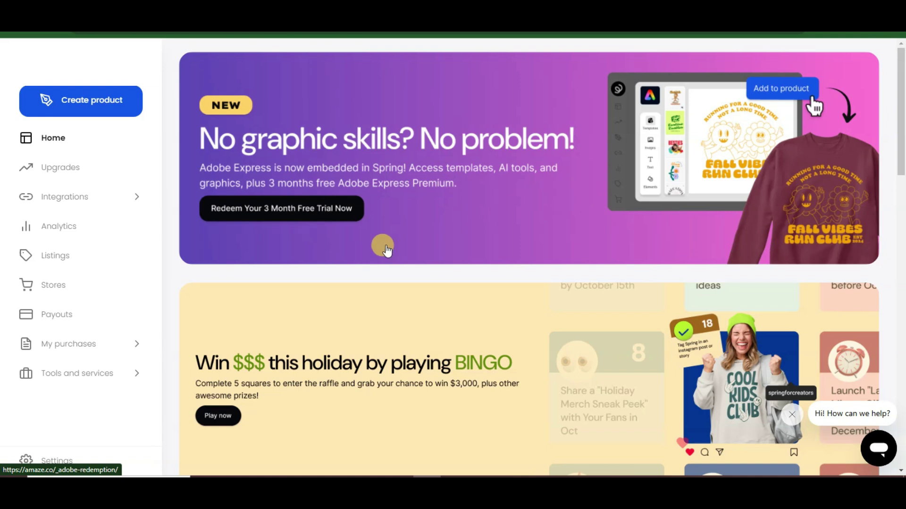
- Start a new Spring product based on the Unisex Classic Pullover Hoodie
left_click(117, 113)
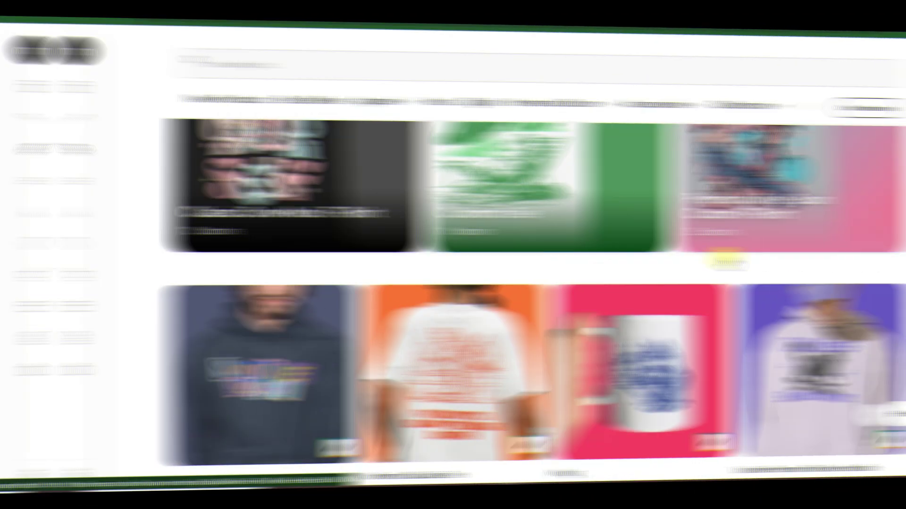
scroll(632, 222, "down", 5)
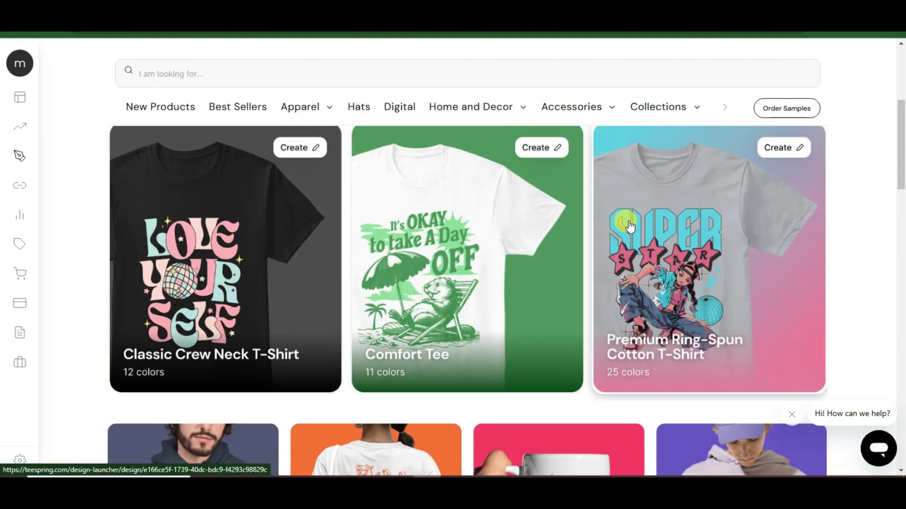
scroll(543, 222, "down", 3)
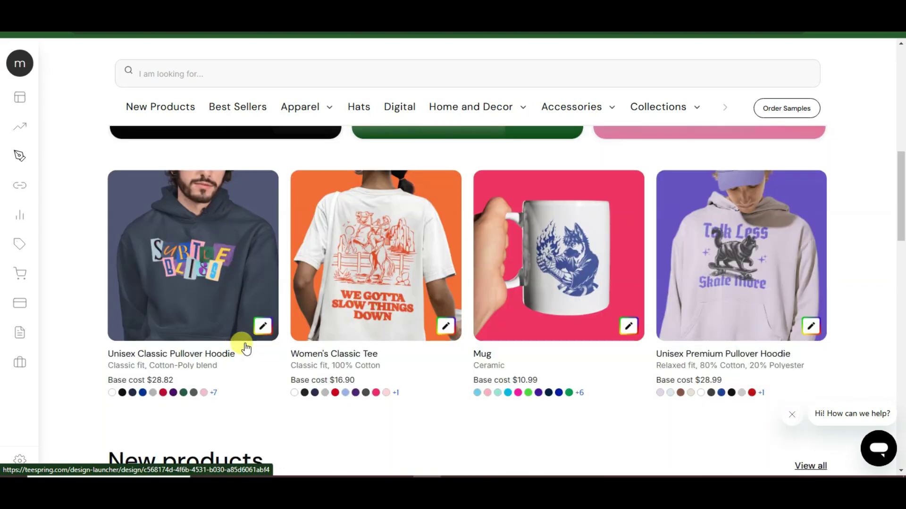
left_click(260, 325)
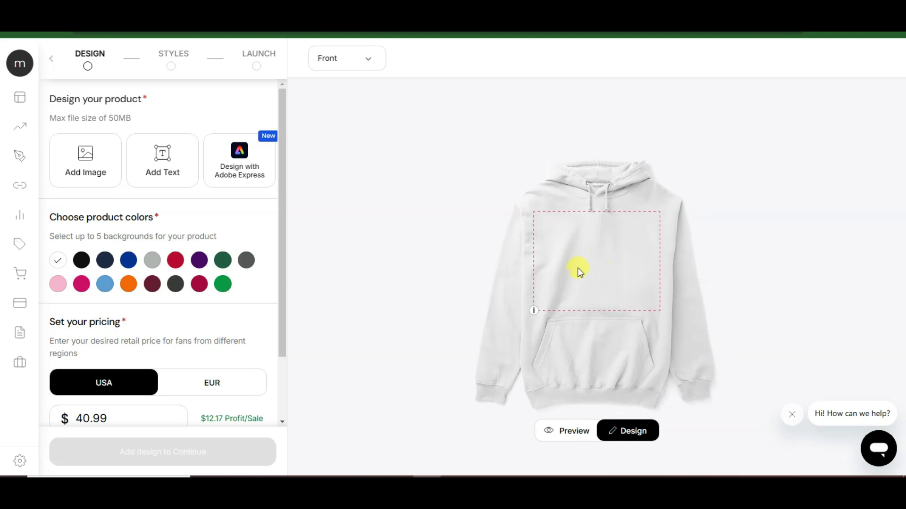
- Add the text 'It's My' in Impact Label font, then a second line 'TIME'
left_click(162, 162)
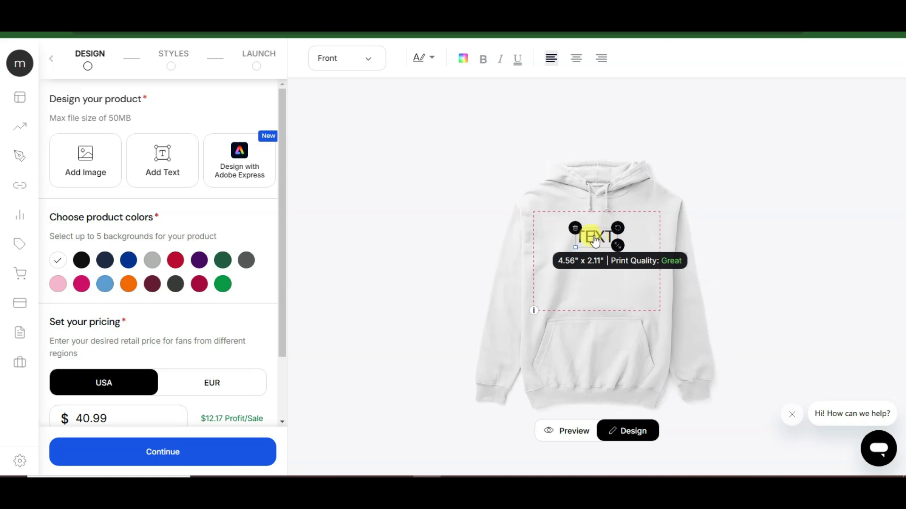
type("It's My")
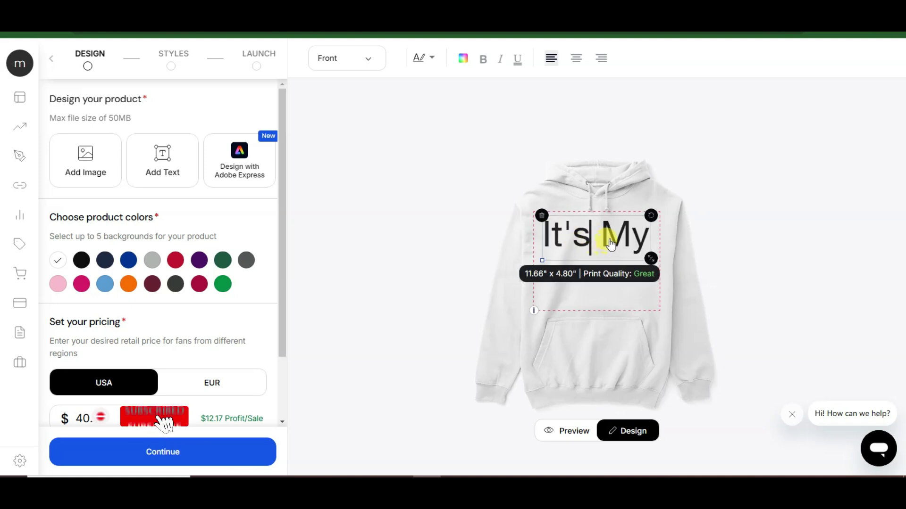
left_click(596, 244)
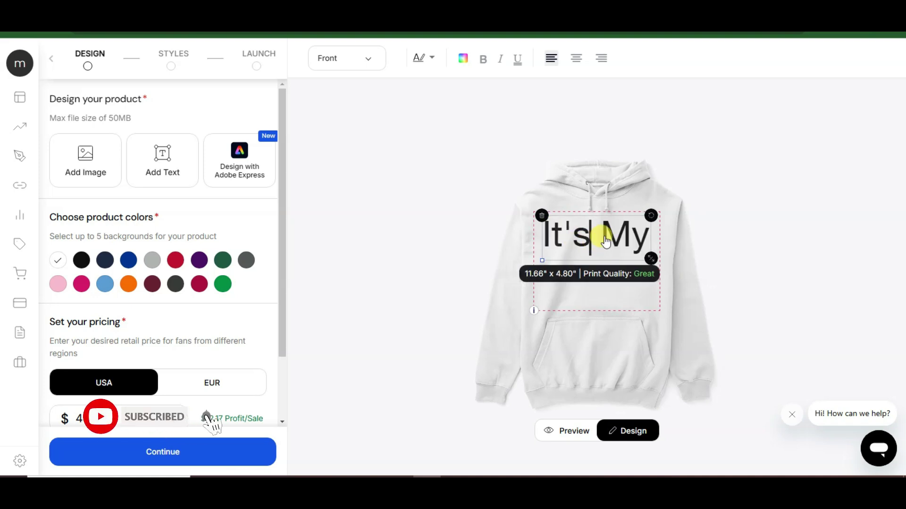
left_click(432, 59)
scroll(501, 97, "down", 5)
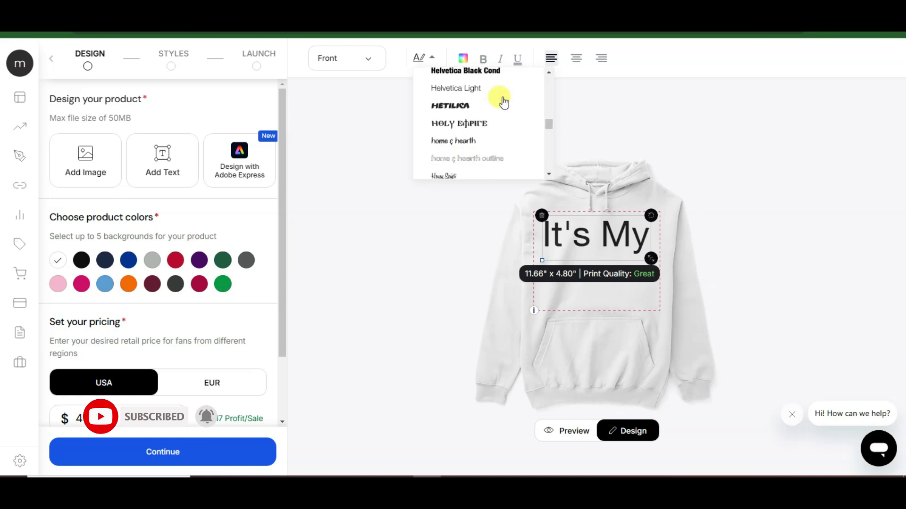
left_click(502, 99)
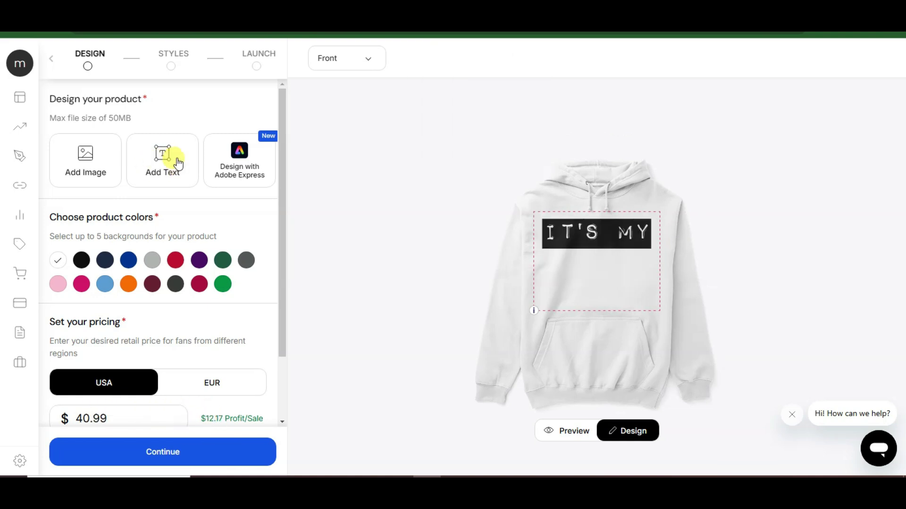
left_click(167, 162)
left_click(614, 281)
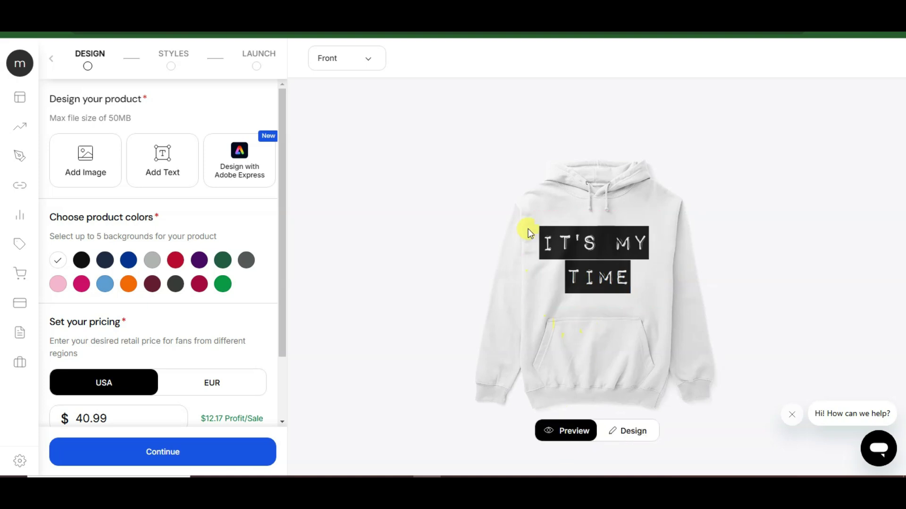
- Add crimson to the hoodie's offered colours alongside white, blue, green and orange
left_click(625, 285)
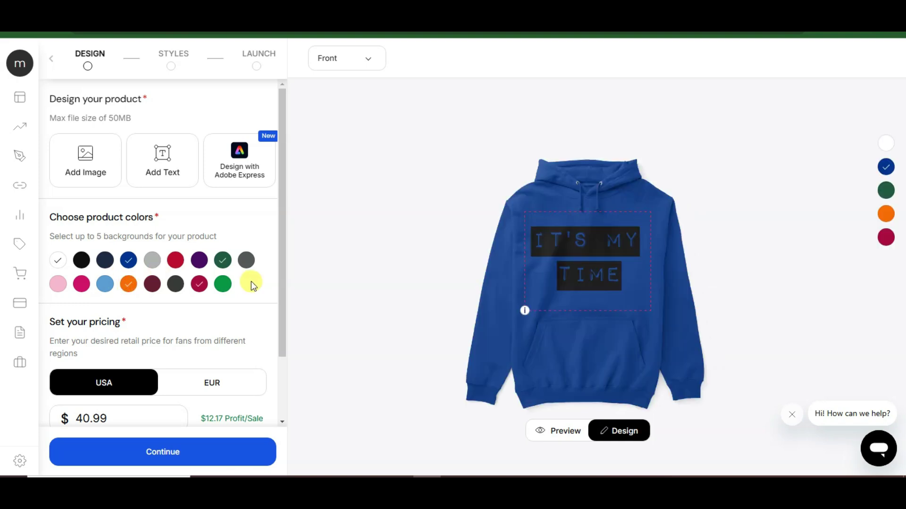
left_click(195, 285)
scroll(265, 276, "down", 2)
- Change the USA retail price to $41.99, giving $13.17 profit per sale
left_click(121, 339)
left_click_drag(99, 339, 113, 342)
left_click(142, 349)
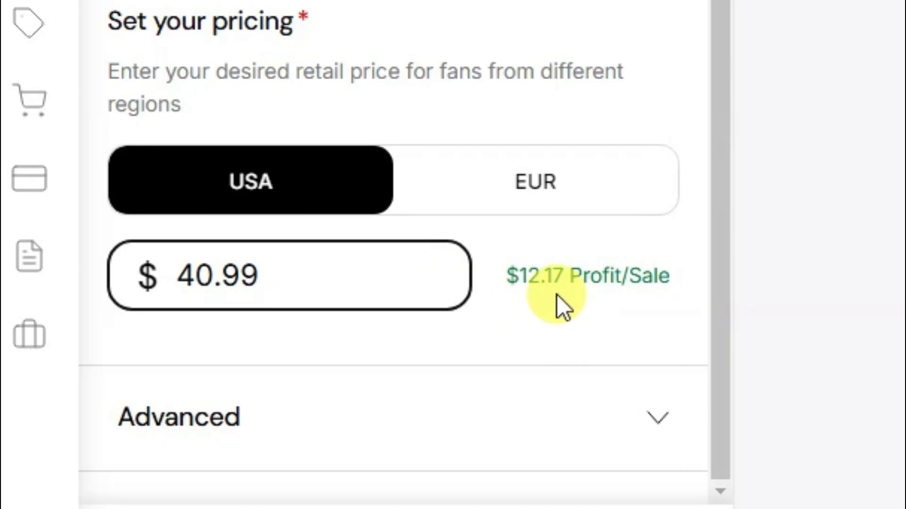
key("ctrl+a")
key("BackSpace")
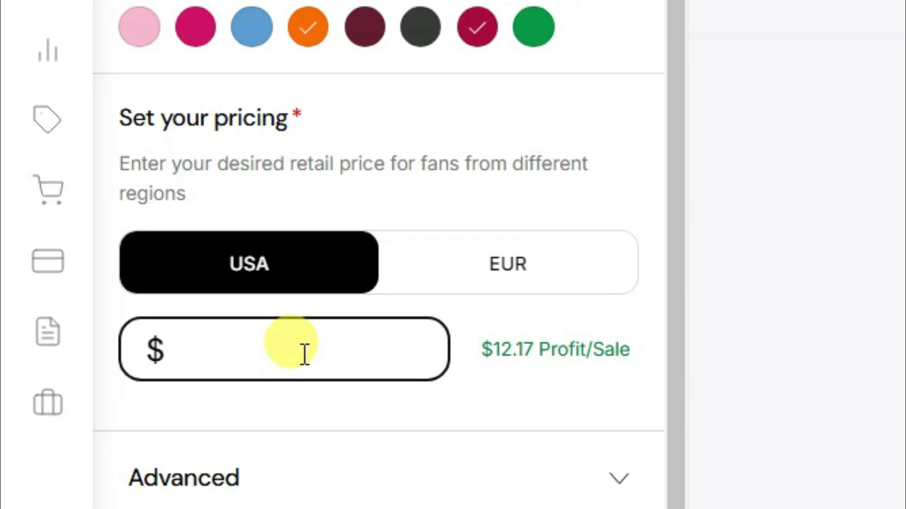
type("1672")
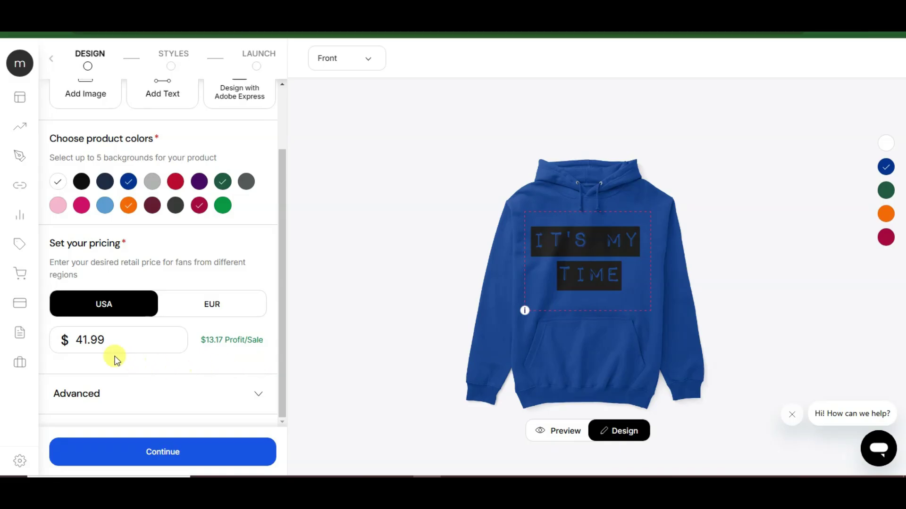
left_click(115, 339)
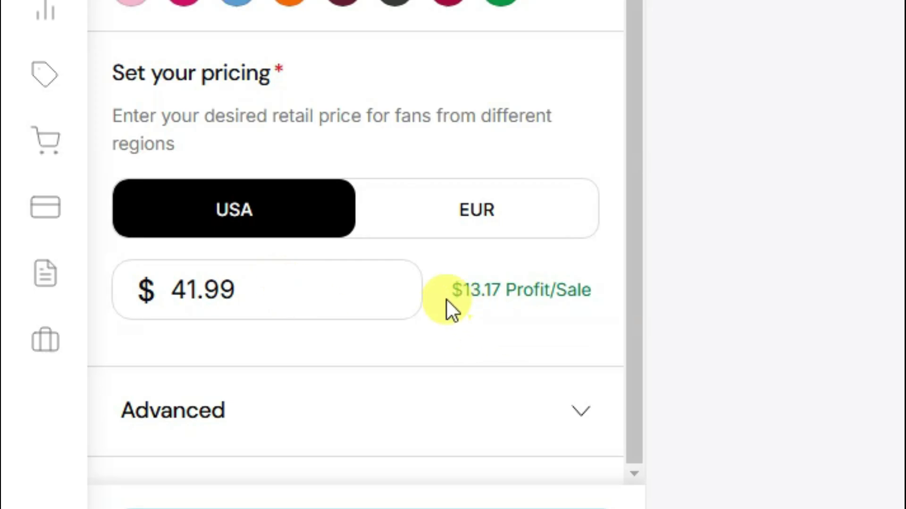
left_click_drag(446, 300, 506, 299)
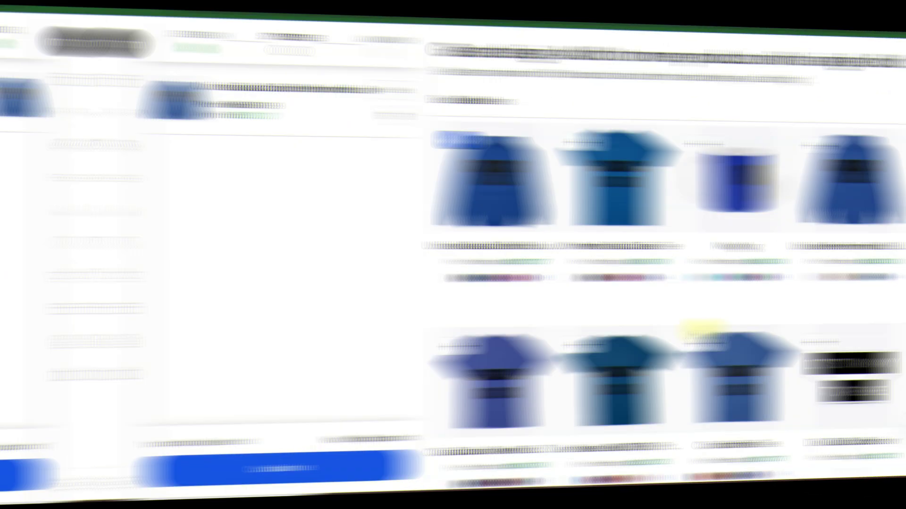
- Add the Bella Canvas 3001 tee to complete the five-product lineup and continue
scroll(542, 217, "down", 3)
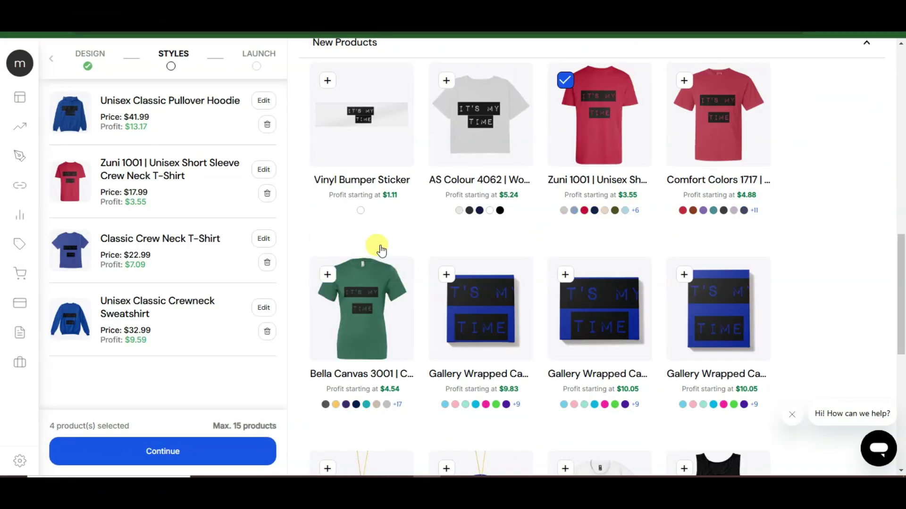
left_click(327, 275)
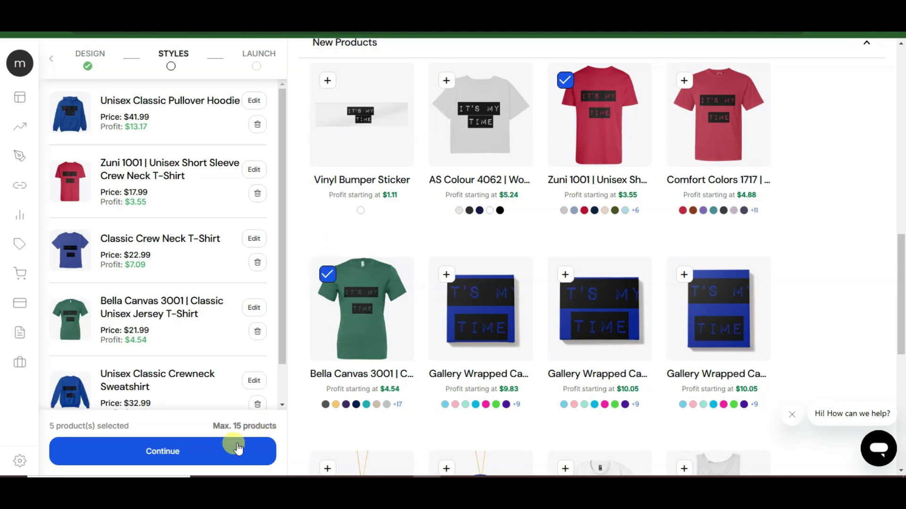
left_click(178, 452)
- Title the listing 'It is my time new fashion dress', add its description, launch, and preview the green T-shirt
type("It is my time new fashion dress")
left_click(217, 239)
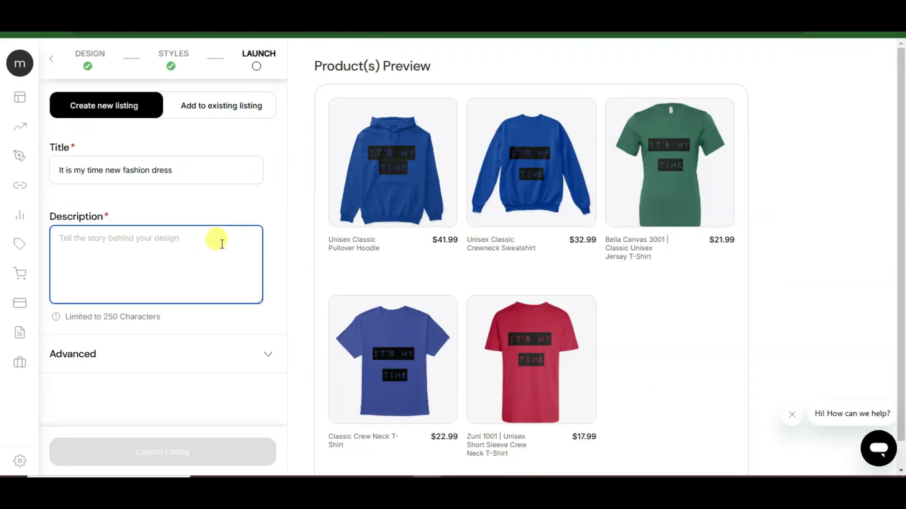
type("Great new product with it is my time motivational word. Buy it in low price.")
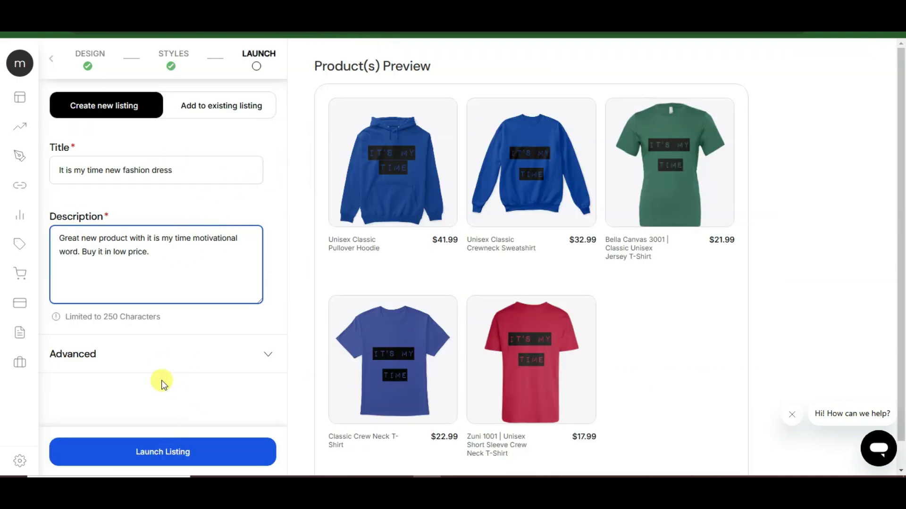
left_click(184, 451)
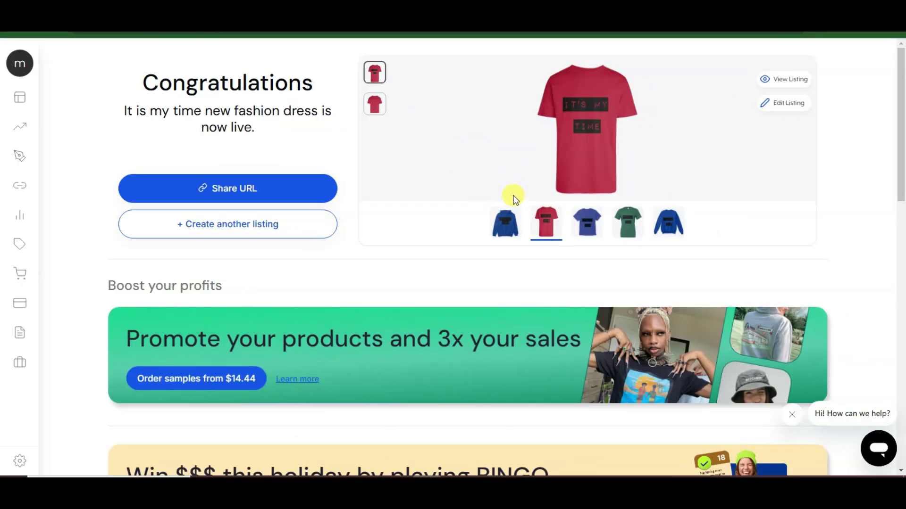
left_click(626, 229)
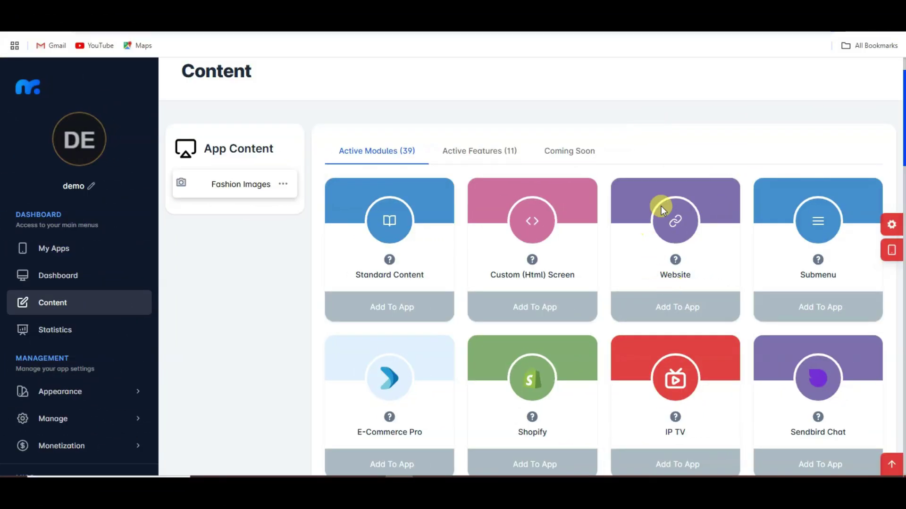
- Add a 'Shop Now' website module linking to the Spring store address and save it
left_click(680, 311)
left_click(356, 358)
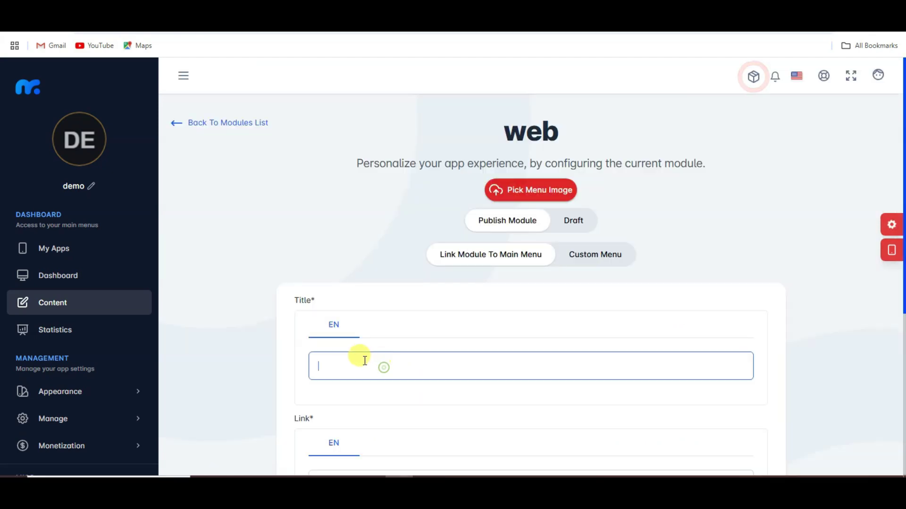
left_click(393, 315)
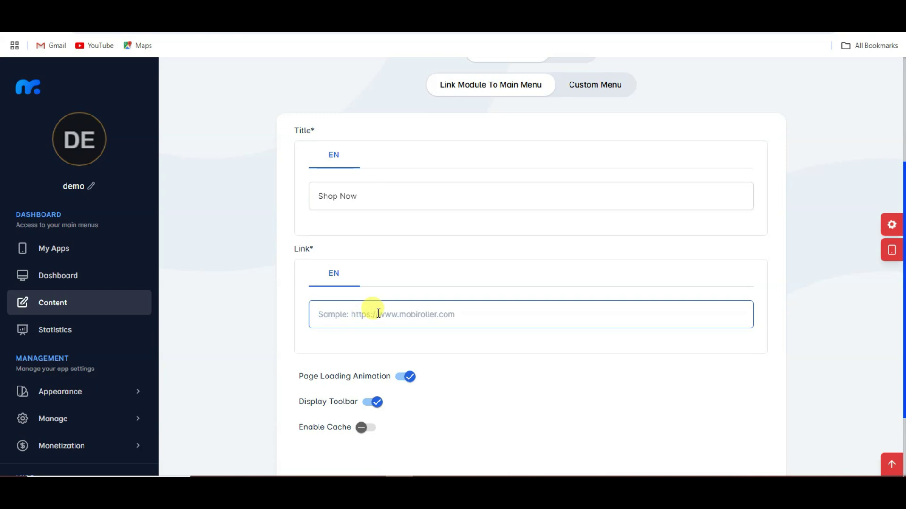
key("ctrl+v")
scroll(572, 370, "down", 2)
left_click(744, 412)
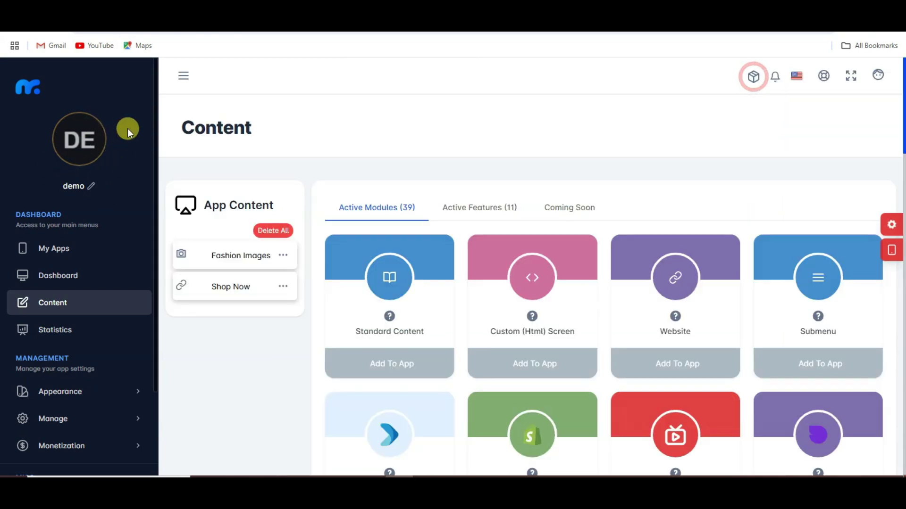
- Rename the app to 'Shop Now' in App Info
left_click(90, 188)
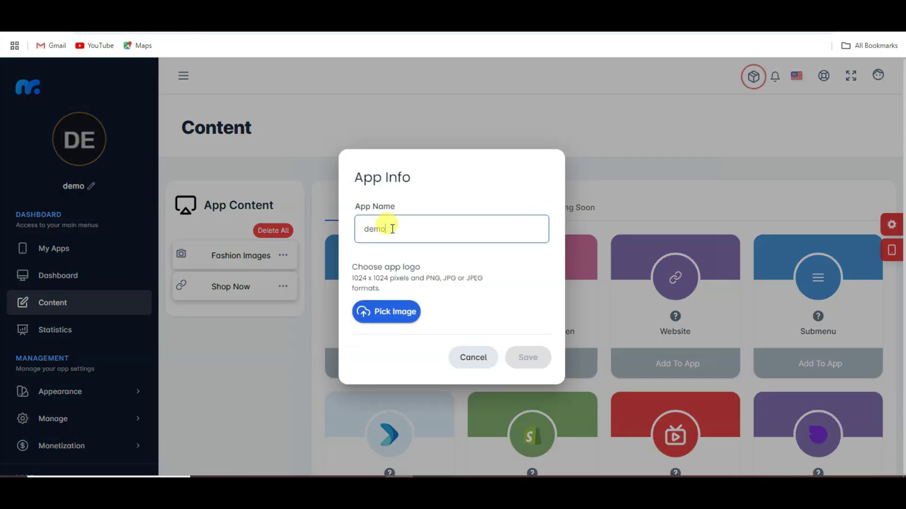
double_click(394, 228)
type("Shop Now")
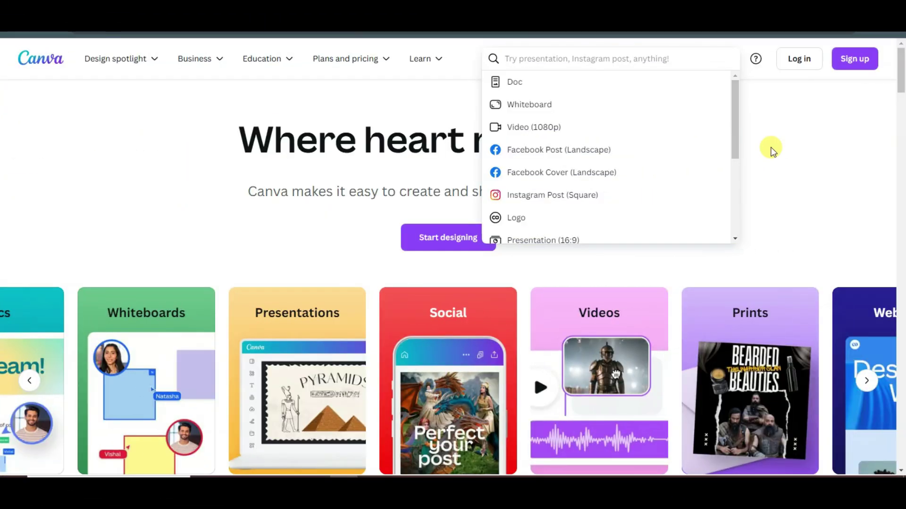
left_click(771, 150)
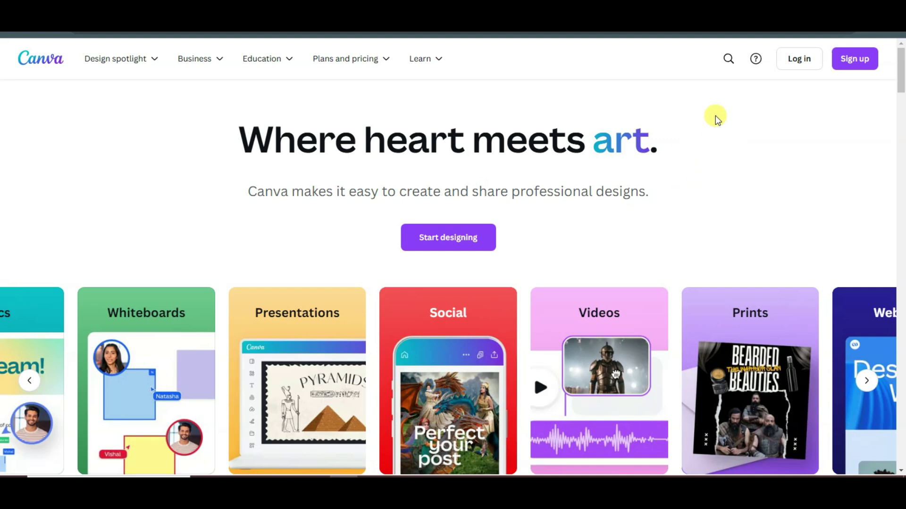
- Search Canva templates for 'shopping' and apply the Online Shop mascot template
left_click(727, 58)
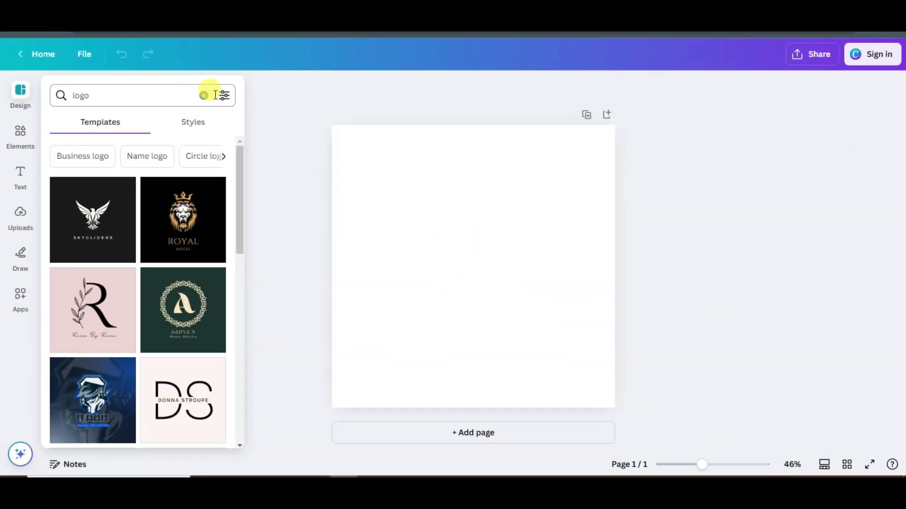
left_click(202, 94)
type("shopping")
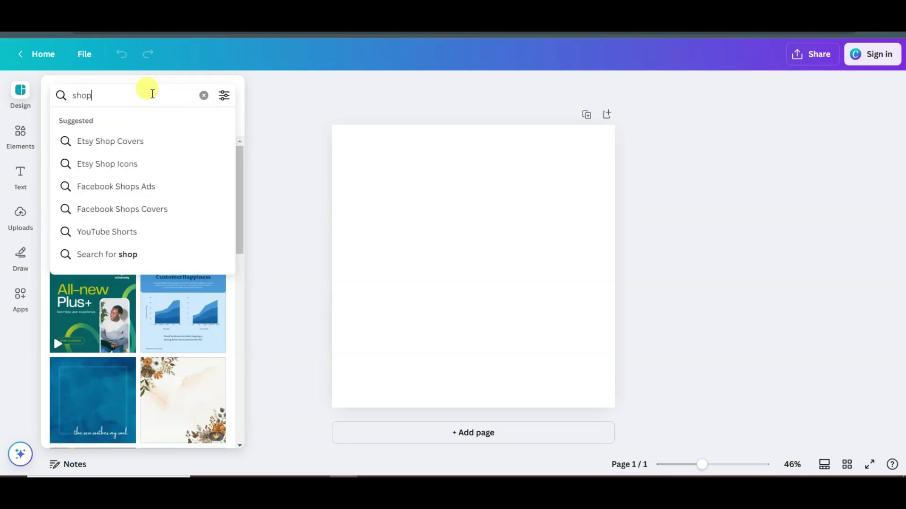
key("Return")
scroll(181, 207, "down", 10)
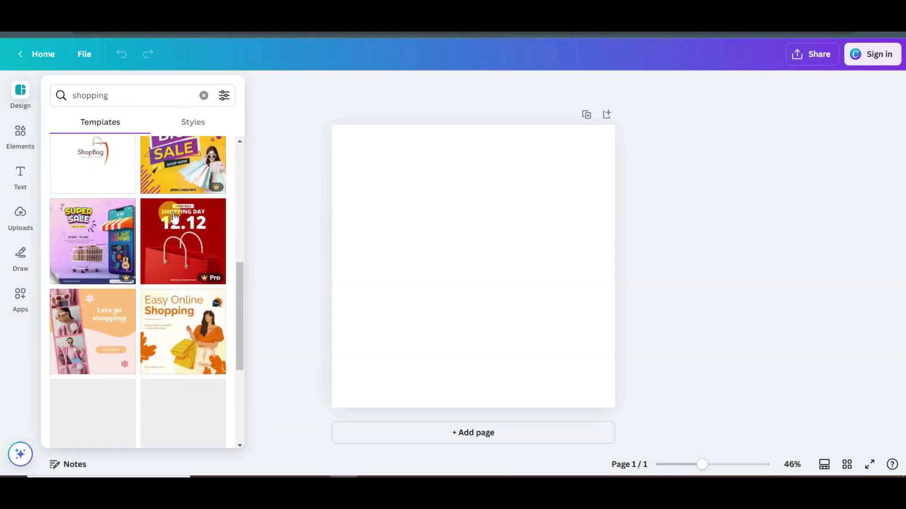
scroll(179, 217, "down", 2)
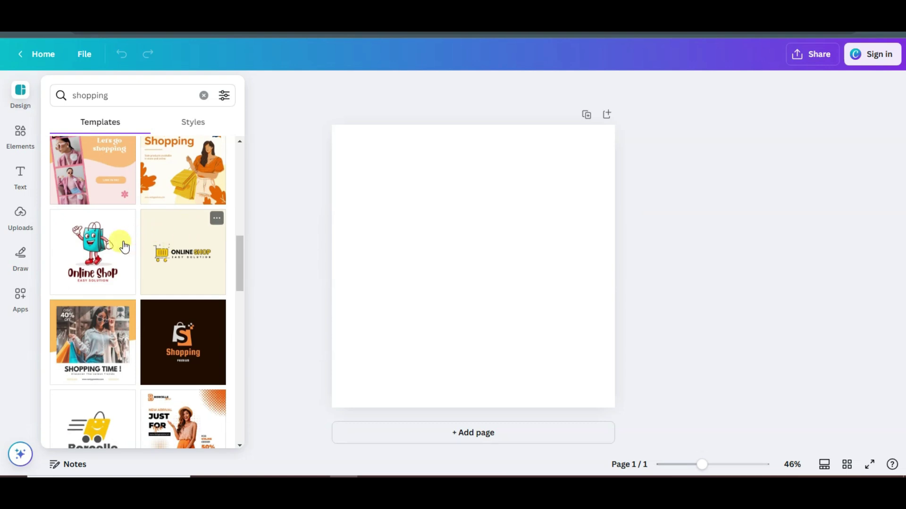
left_click(95, 253)
- Change the title text to 'Show now' and download the design as a PNG
double_click(541, 334)
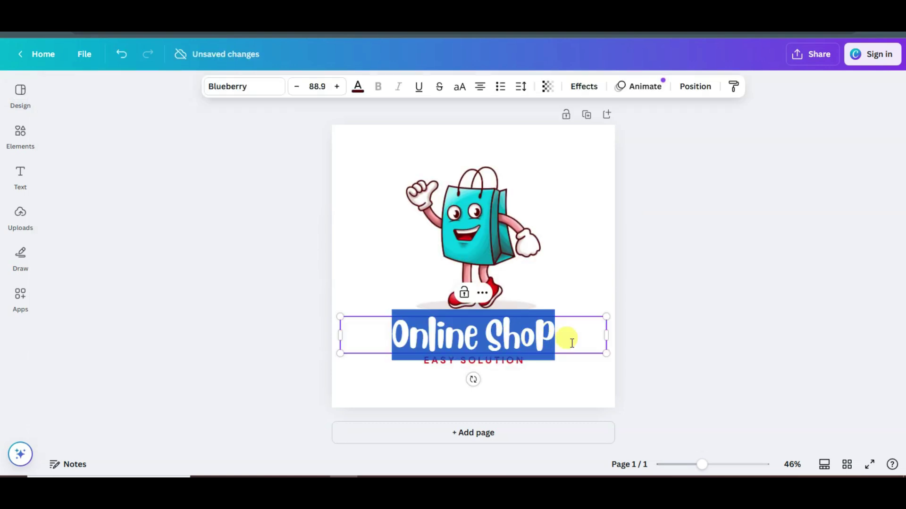
left_click(582, 198)
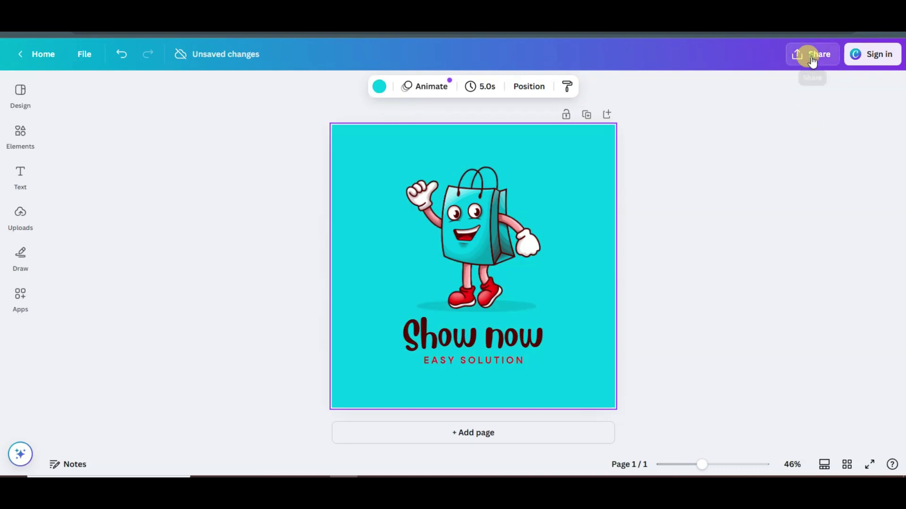
left_click(806, 55)
left_click(699, 261)
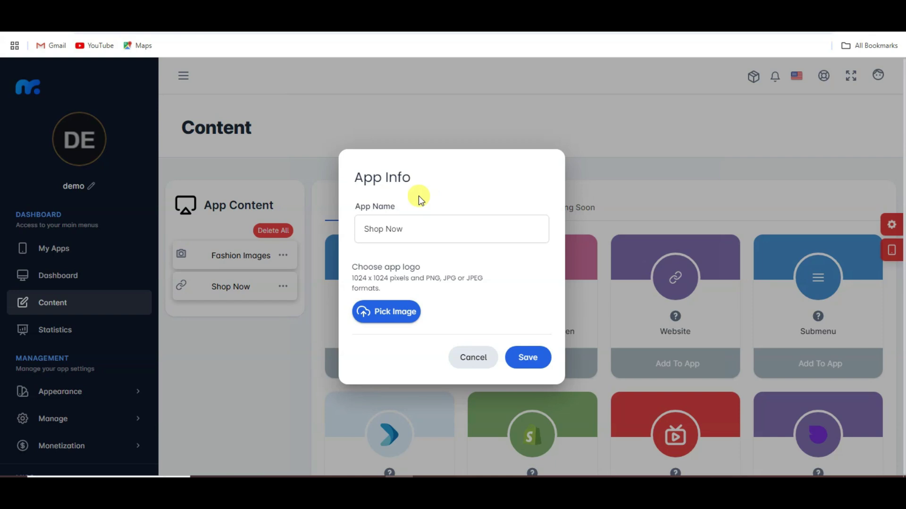
- Upload the downloaded Untitled design as the app logo, crop it, save, and confirm the App Info change
left_click(403, 315)
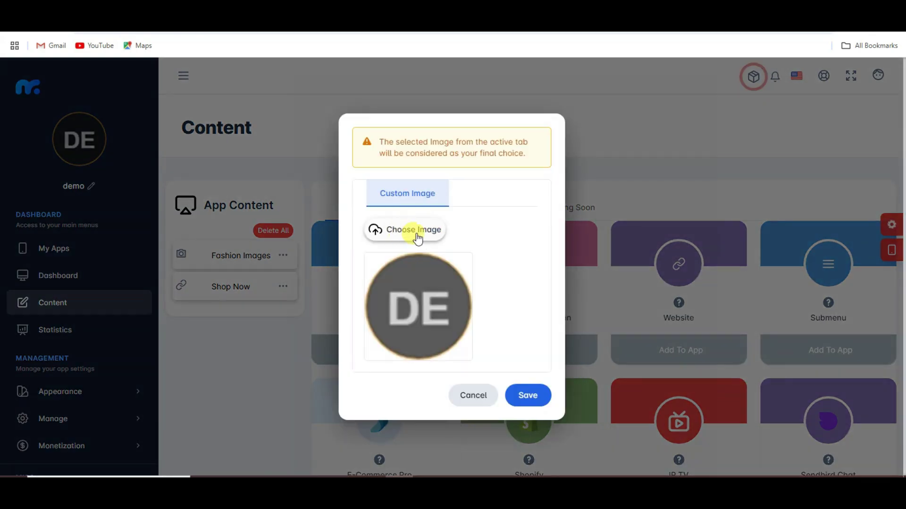
left_click(416, 233)
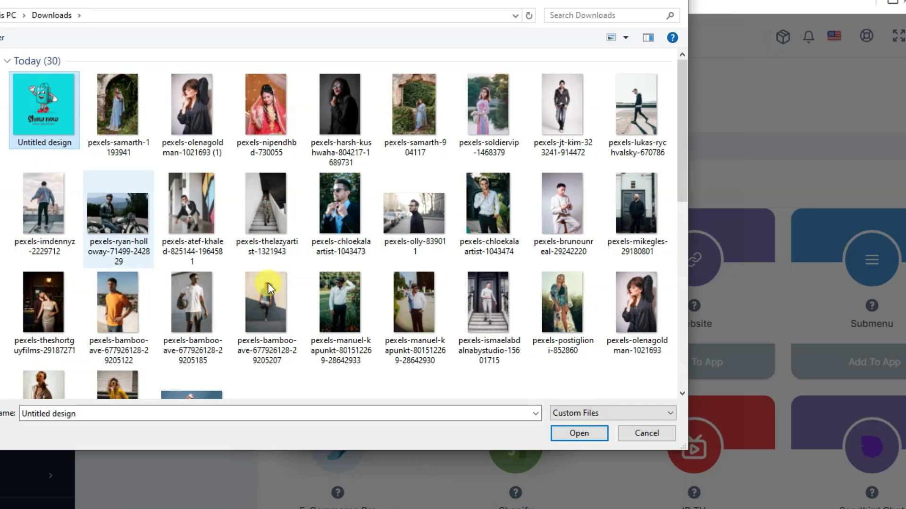
left_click(583, 434)
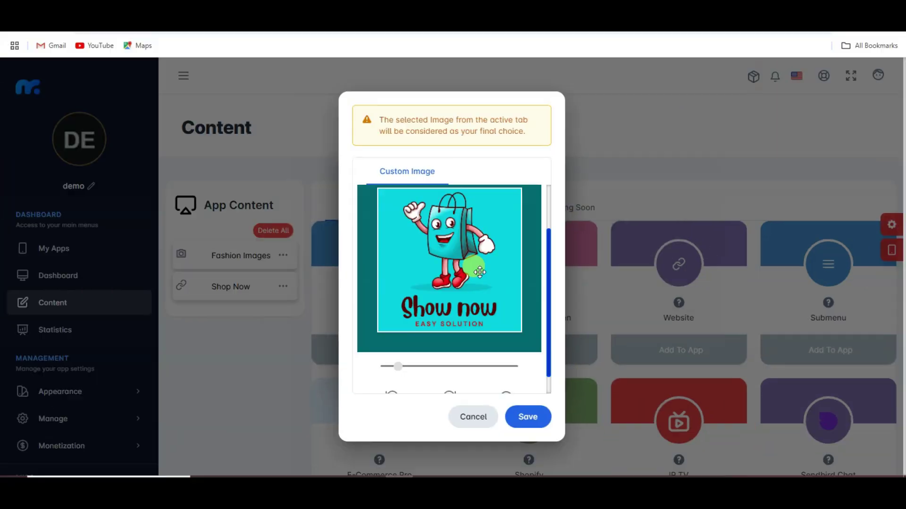
scroll(477, 264, "up", 3)
scroll(474, 252, "down", 2)
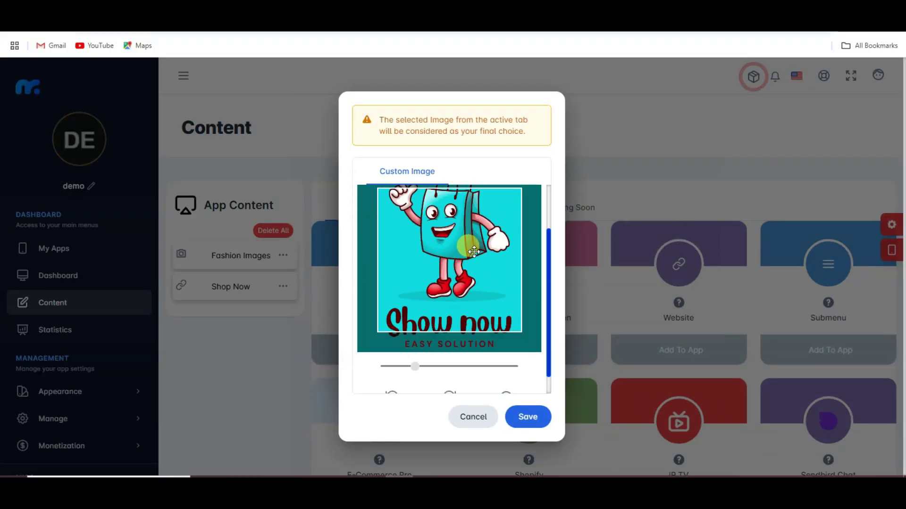
scroll(473, 252, "down", 3)
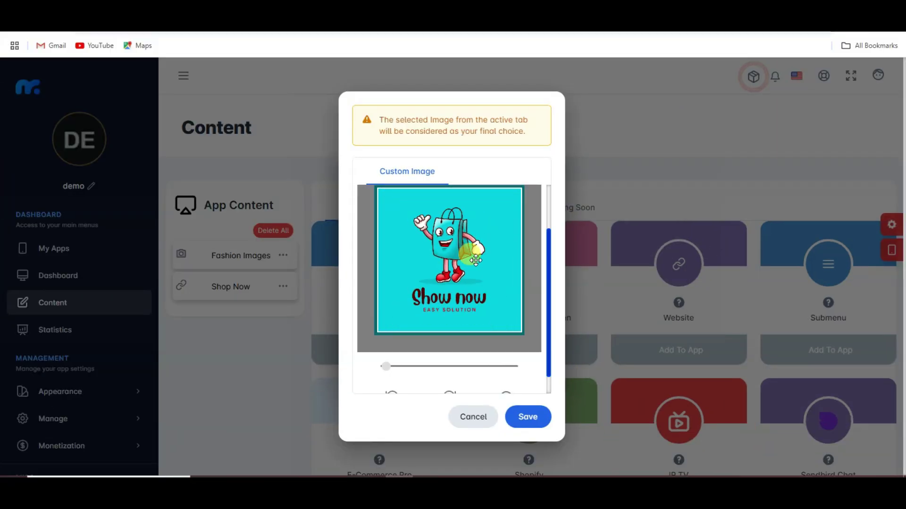
left_click(541, 421)
left_click(522, 355)
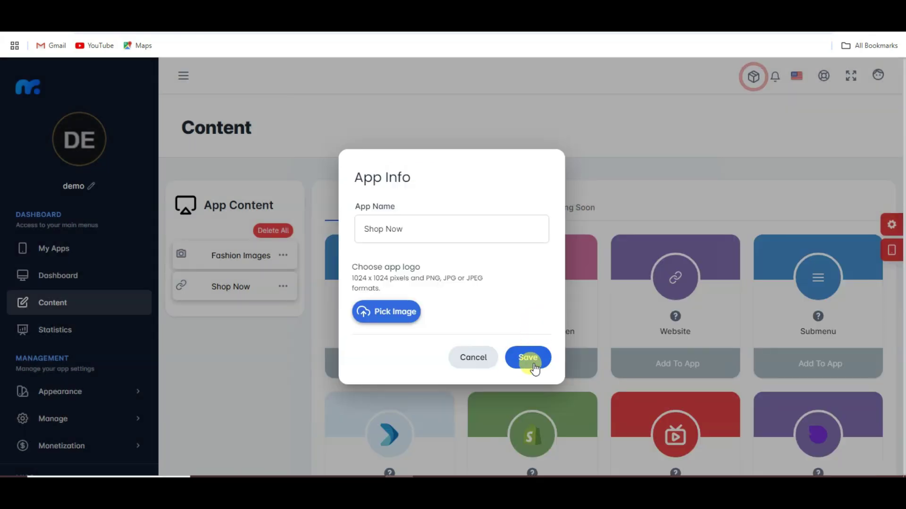
left_click(732, 298)
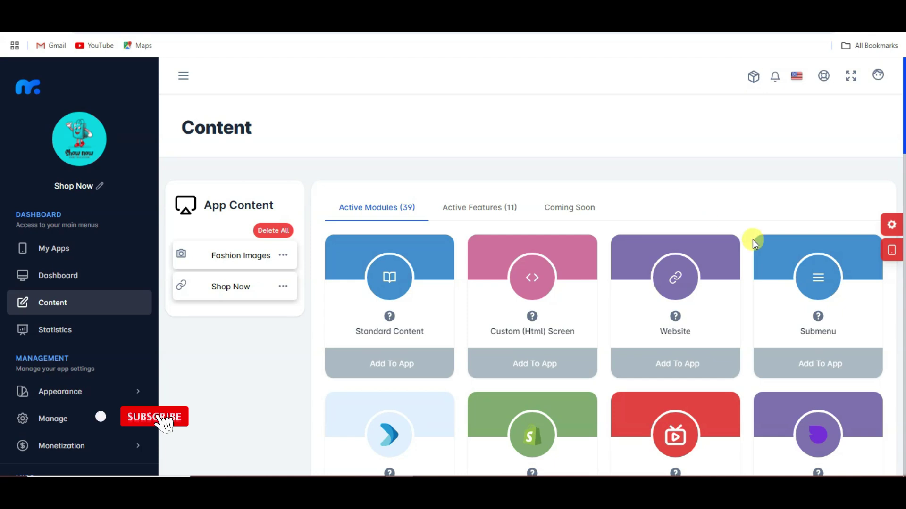
- Launch the app in the phone preview and view the Fashion Images screen
left_click(891, 250)
left_click(805, 189)
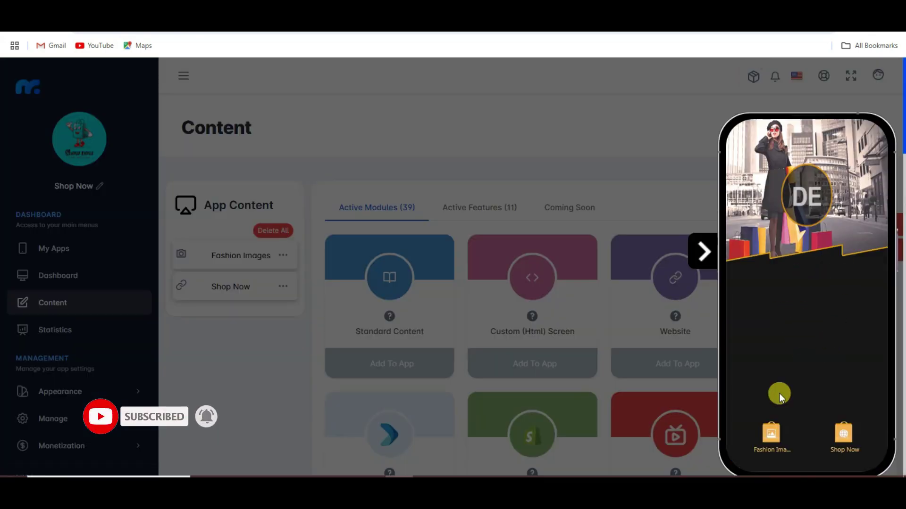
left_click(773, 433)
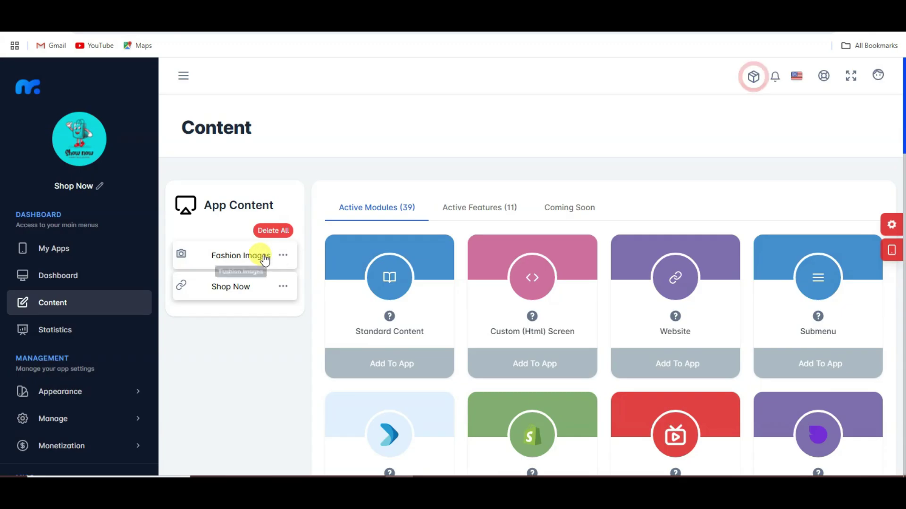
- Make the Fashion Images photos downloadable with the fifth gallery layout and save
left_click(234, 257)
left_click(398, 288)
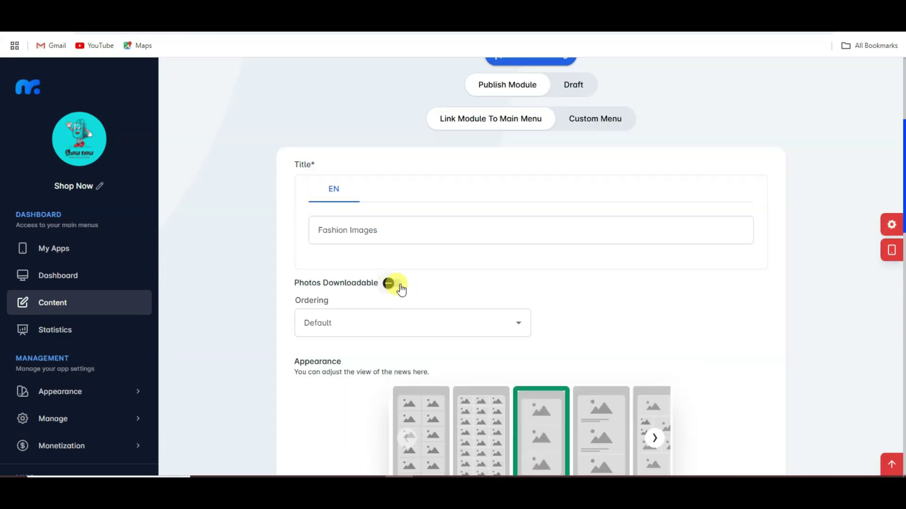
scroll(387, 289, "down", 3)
left_click(658, 329)
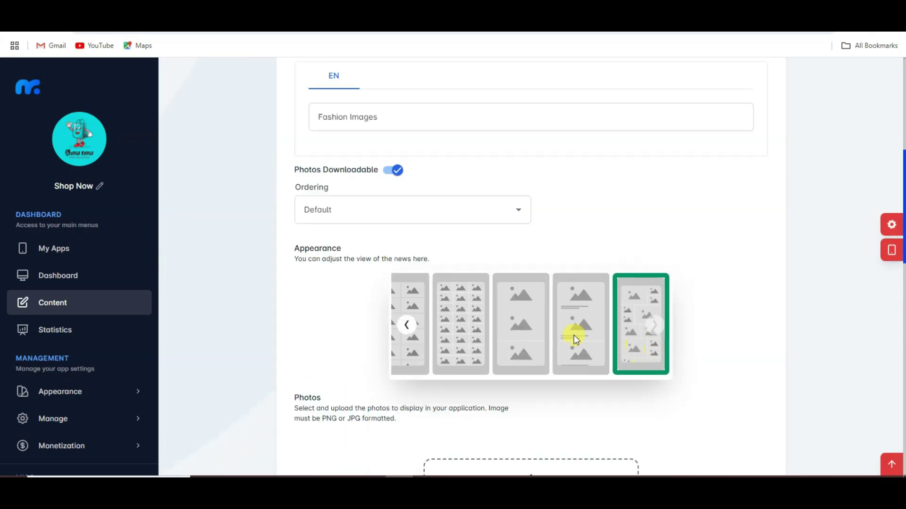
scroll(574, 335, "down", 10)
left_click(755, 415)
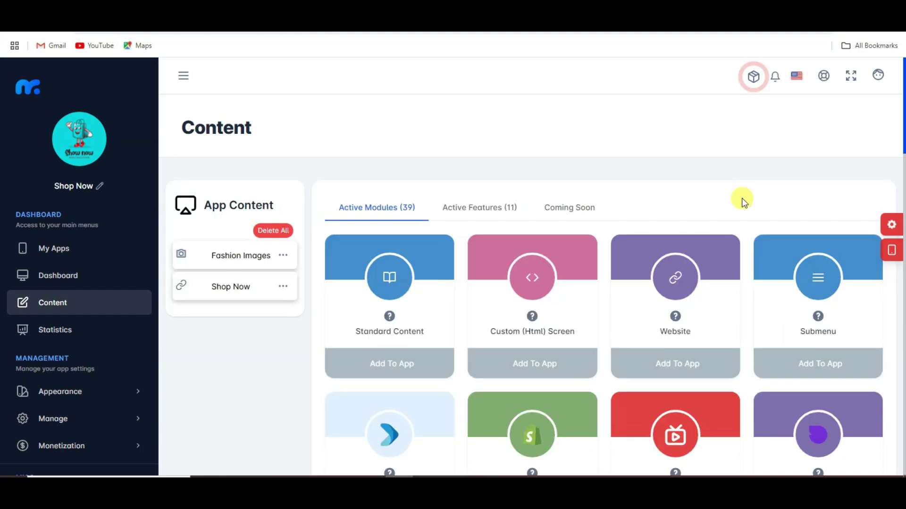
- Preview the updated gallery, return home, and browse the Shop Now tab's store page
left_click(891, 251)
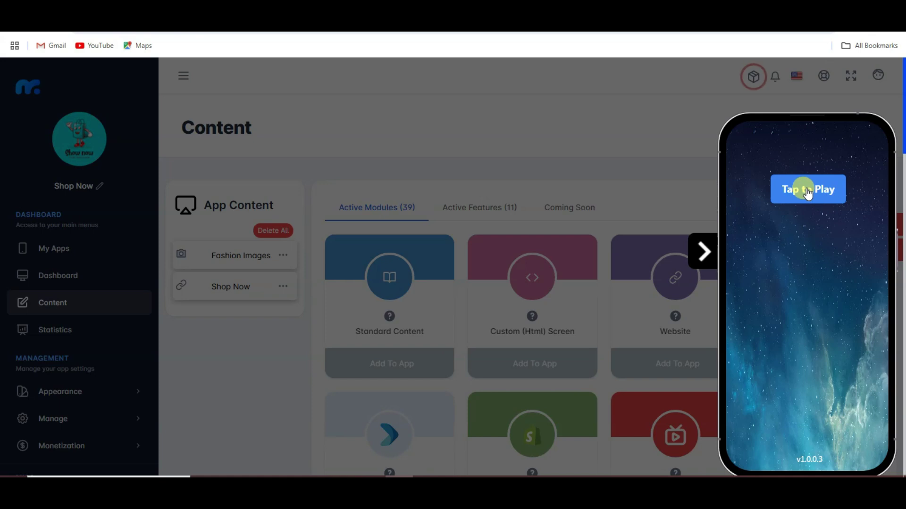
left_click(802, 190)
left_click(776, 441)
scroll(832, 243, "down", 3)
scroll(832, 243, "up", 5)
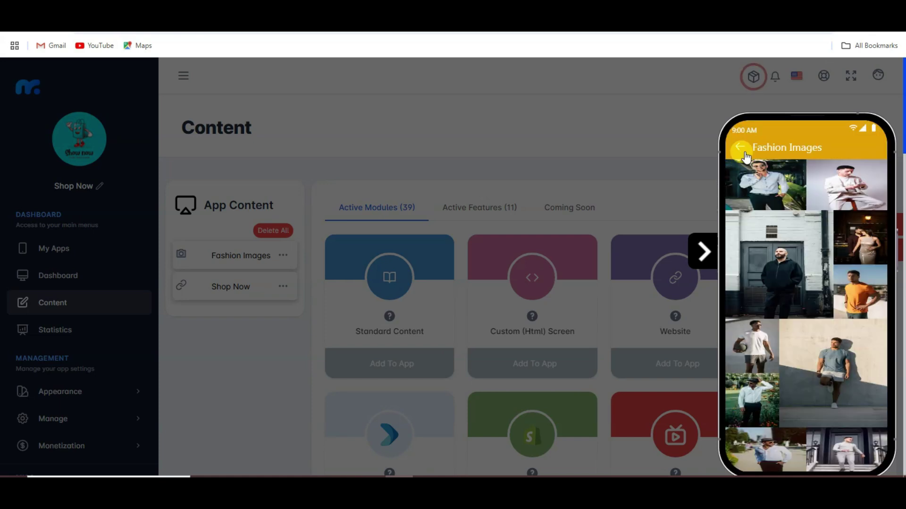
left_click(738, 149)
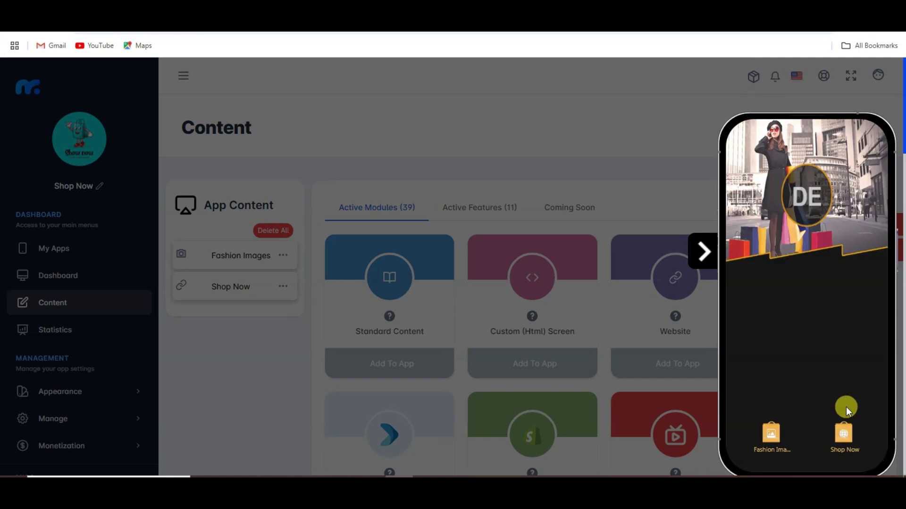
left_click(837, 446)
scroll(855, 239, "down", 10)
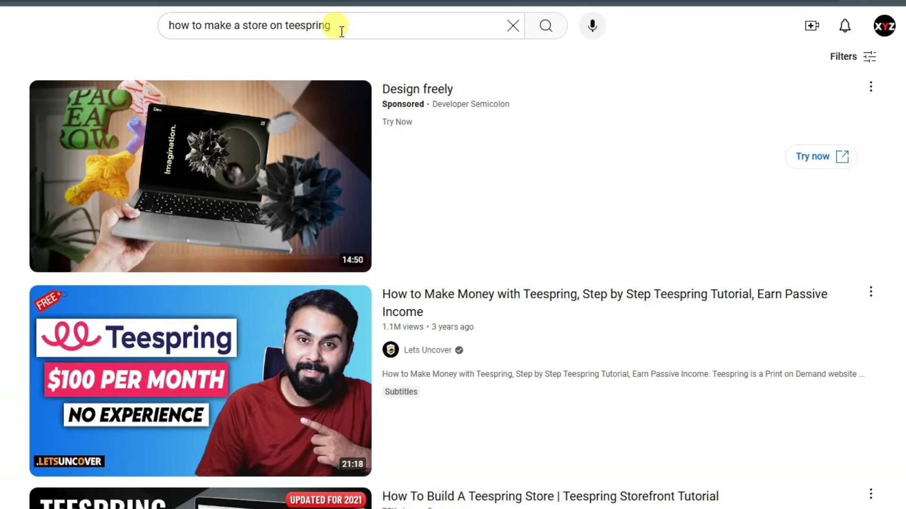
scroll(574, 171, "down", 9)
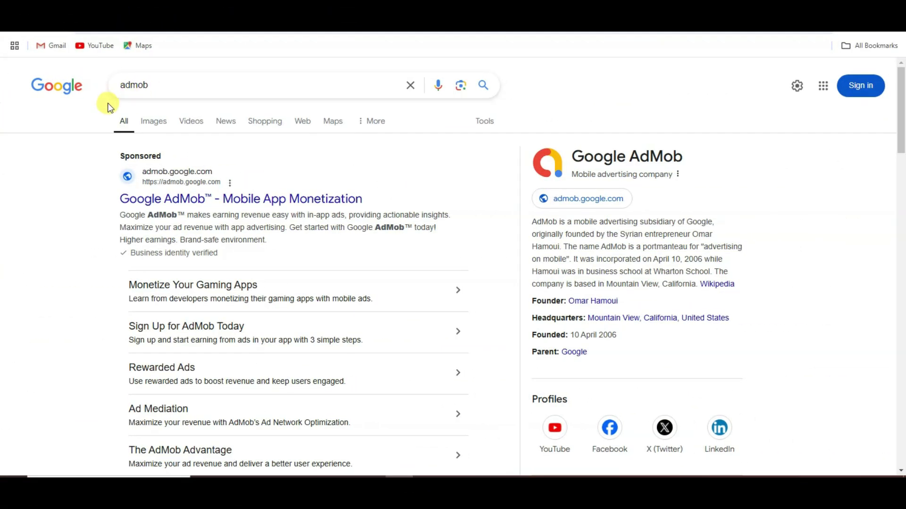
- Open the official AdMob website and locate the earnings calculator
scroll(323, 155, "down", 5)
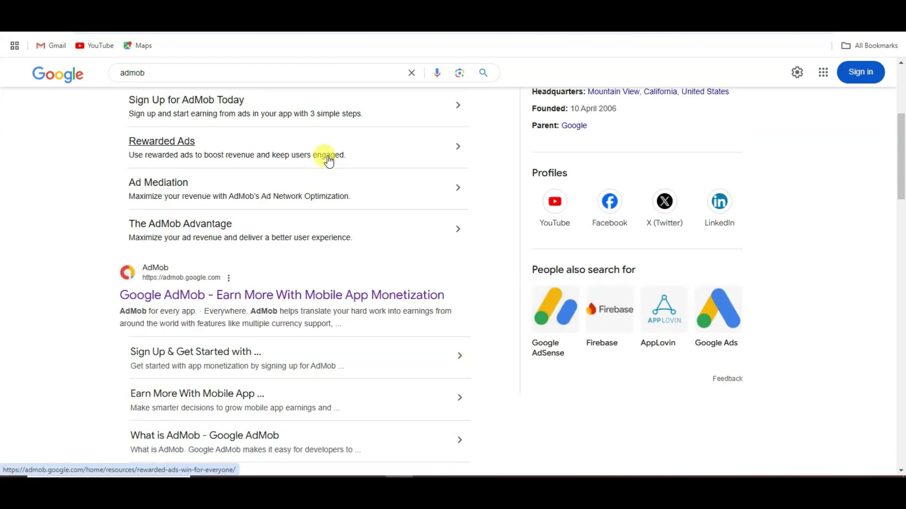
left_click(269, 295)
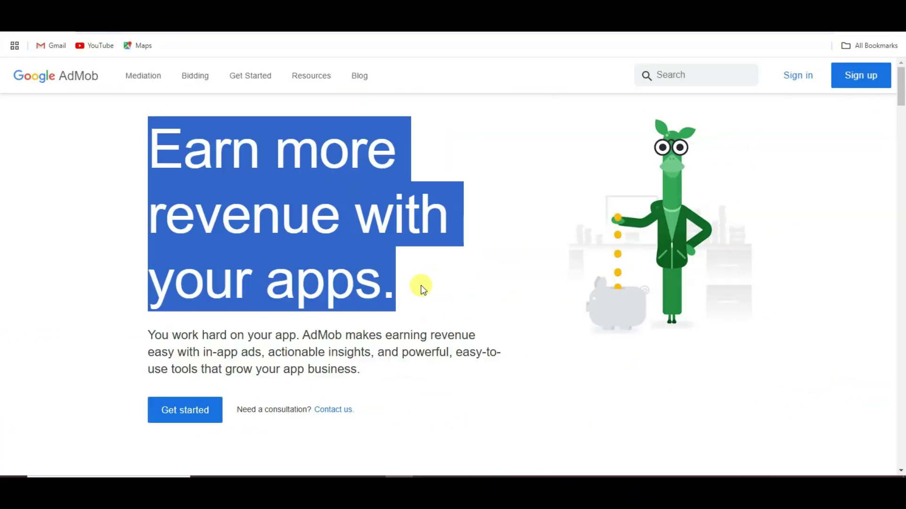
scroll(421, 285, "down", 8)
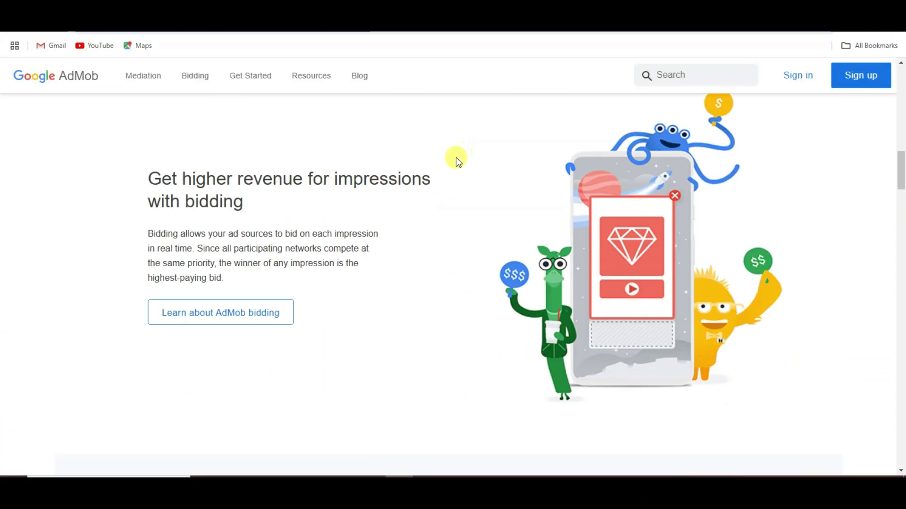
scroll(449, 166, "down", 7)
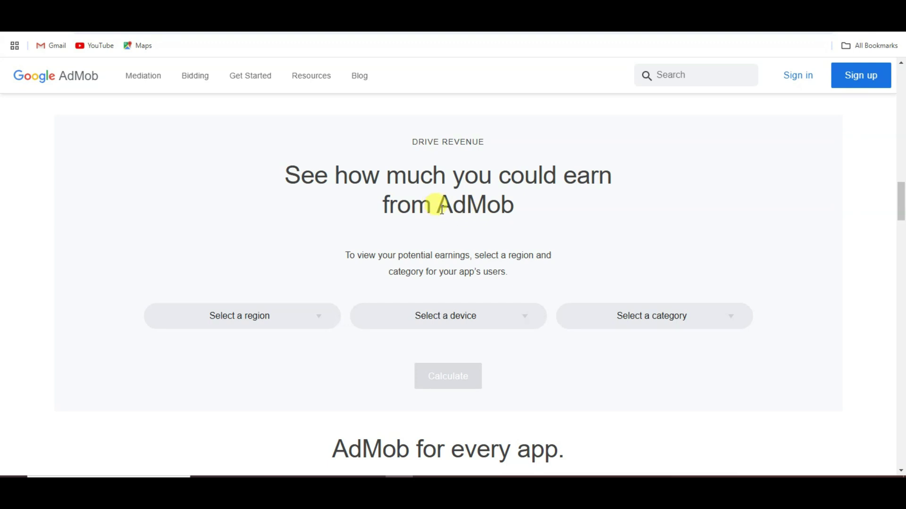
left_click_drag(334, 176, 505, 226)
left_click(360, 232)
- Calculate revenue for Asia and Pacific Countries, Android, and the Shopping category
left_click(300, 325)
left_click(264, 341)
left_click(501, 324)
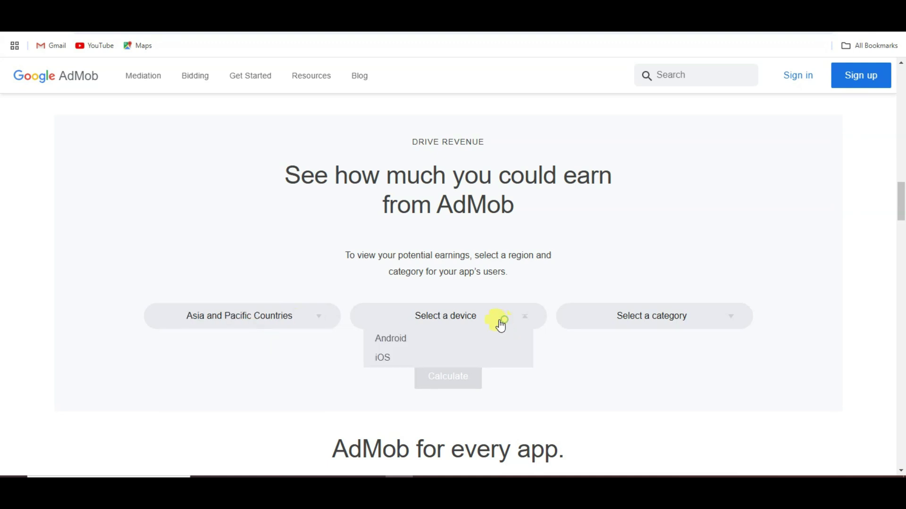
left_click(448, 340)
left_click(724, 327)
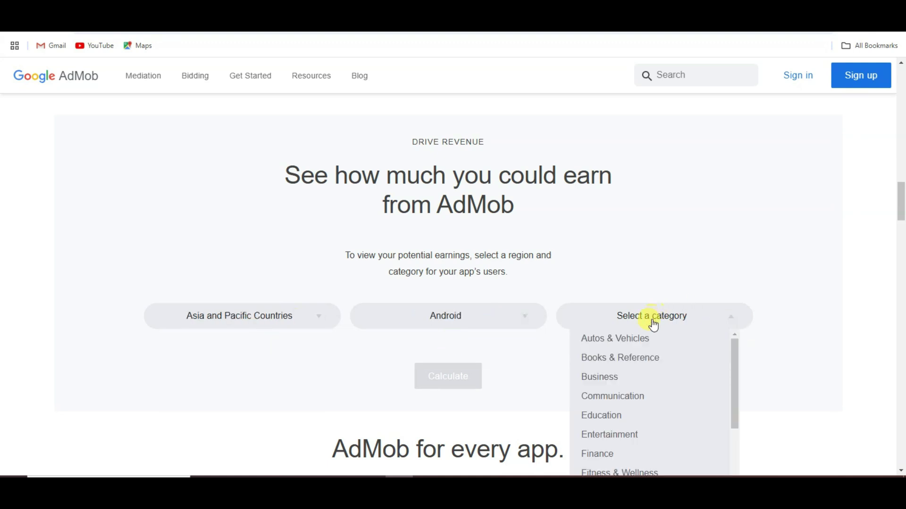
scroll(651, 319, "down", 6)
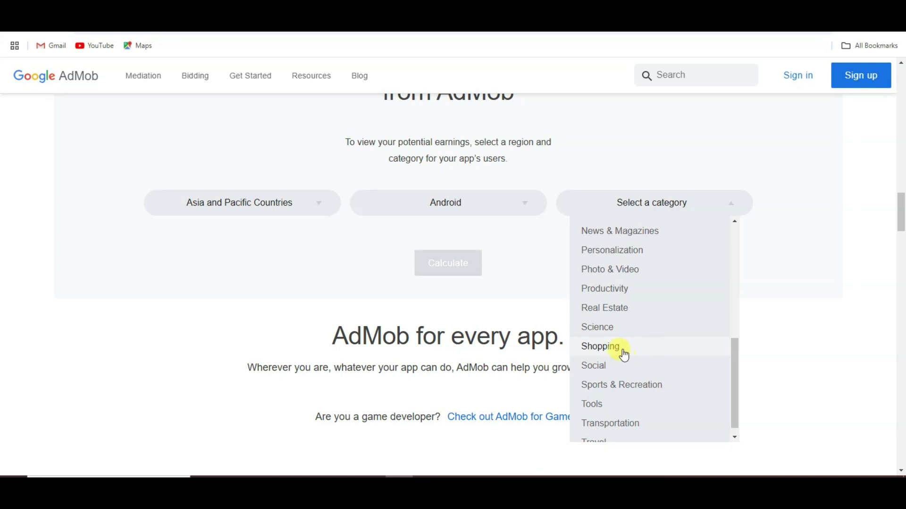
left_click(637, 353)
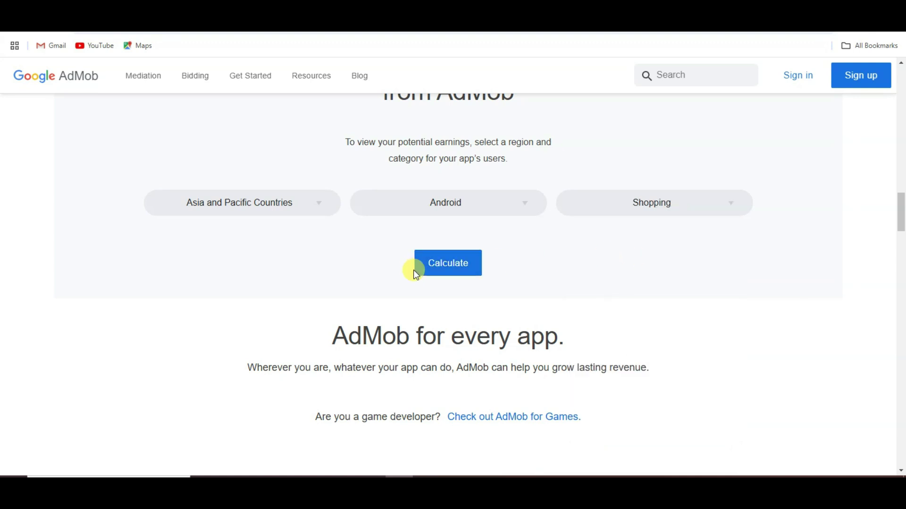
left_click(466, 275)
- Raise monthly active users to 8,277,390 for a $95,631 estimate, then start the AdMob sign-up
scroll(464, 270, "down", 1)
left_click_drag(530, 188, 565, 209)
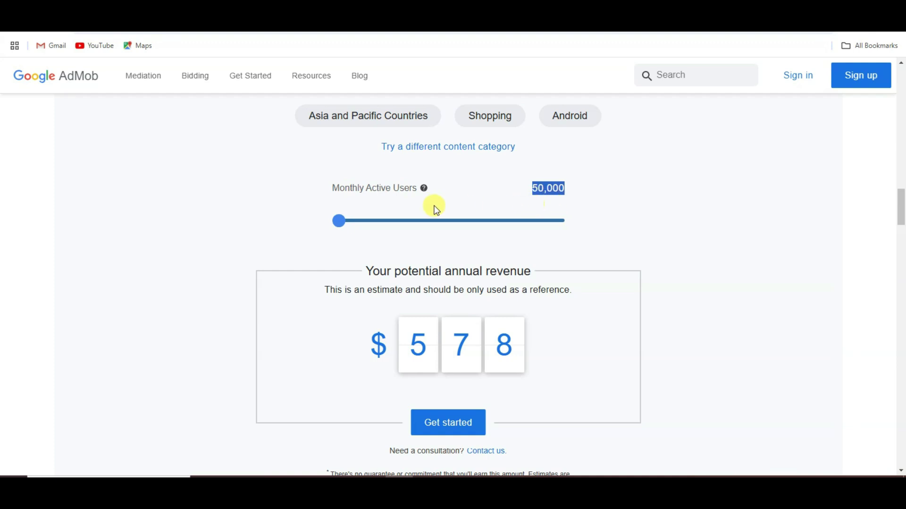
left_click_drag(404, 347, 568, 351)
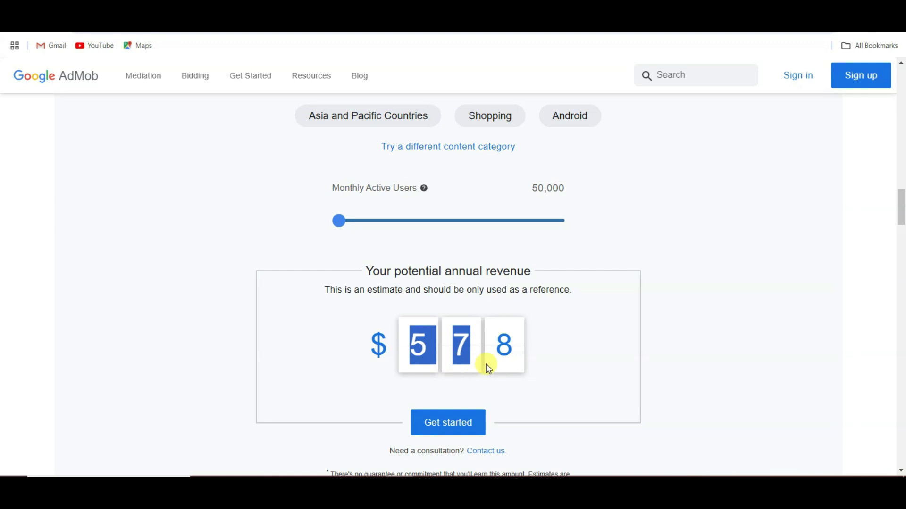
left_click(528, 353)
scroll(472, 265, "down", 1)
left_click(416, 176)
left_click_drag(416, 178, 520, 176)
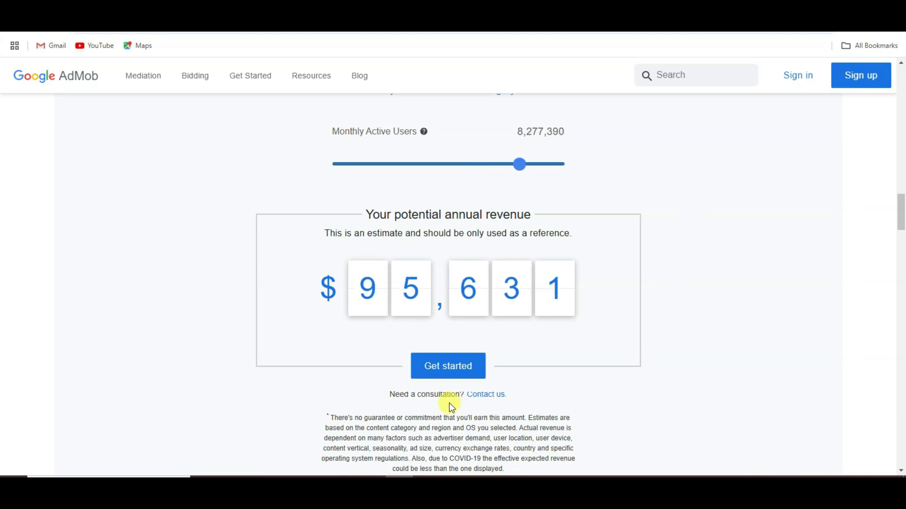
left_click(450, 366)
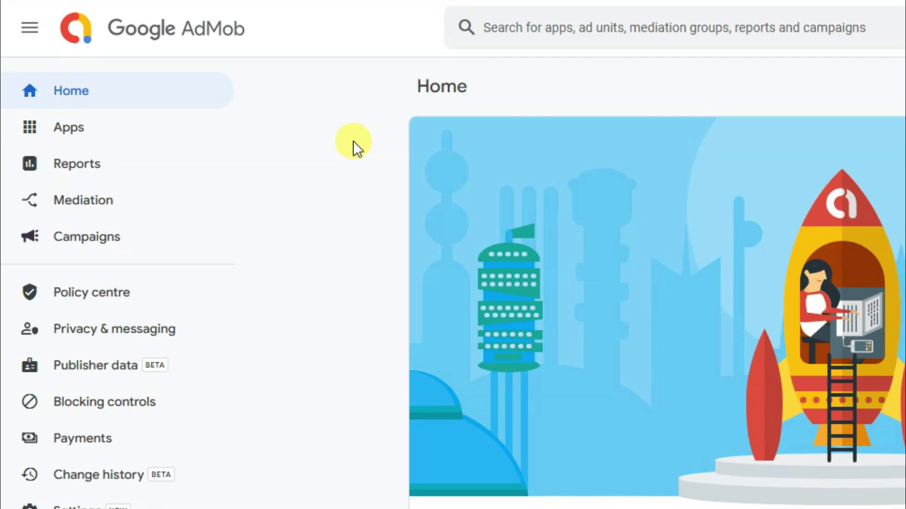
- Add an Android app named 'Shop Now', marked as not on any app store, to AdMob
left_click(156, 134)
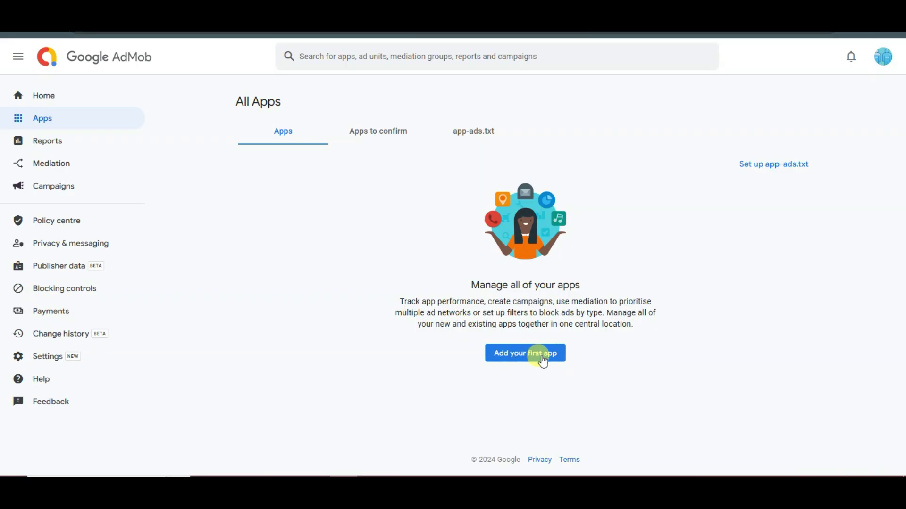
left_click(538, 359)
left_click(342, 96)
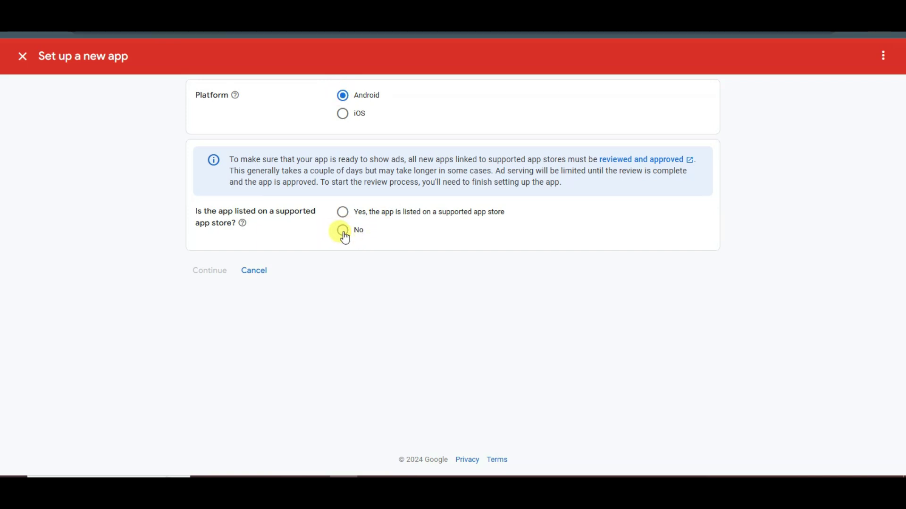
left_click(343, 230)
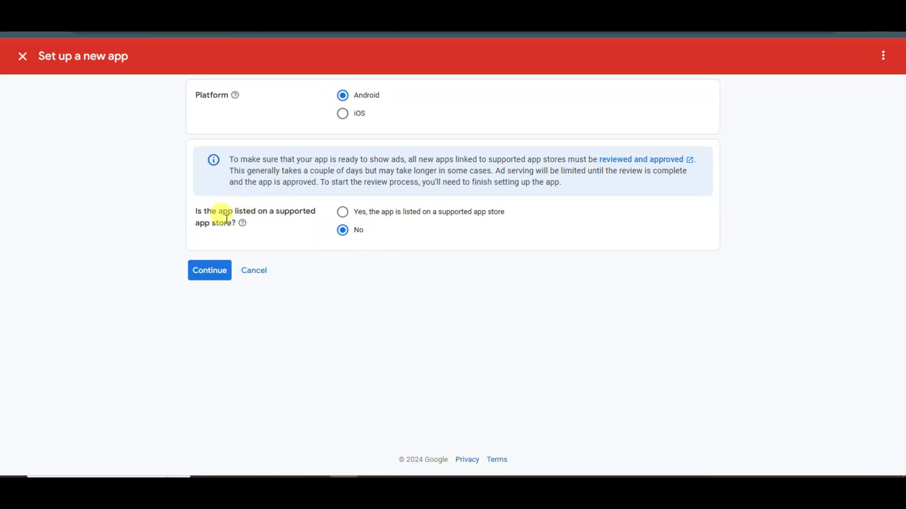
left_click(204, 275)
left_click(348, 148)
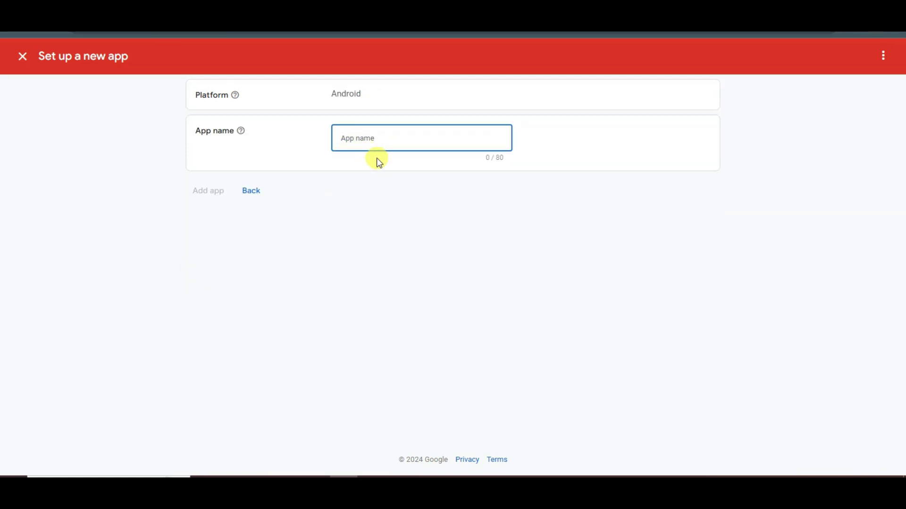
type("Shop Now")
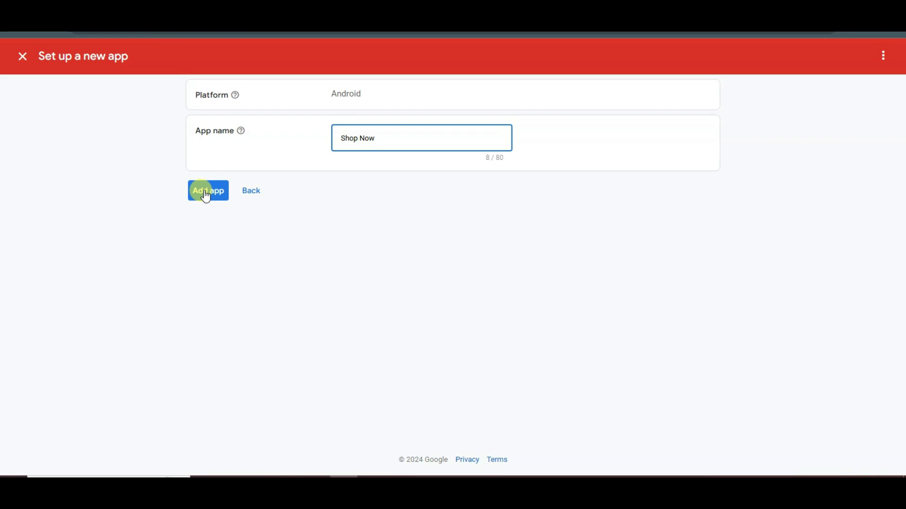
left_click(207, 194)
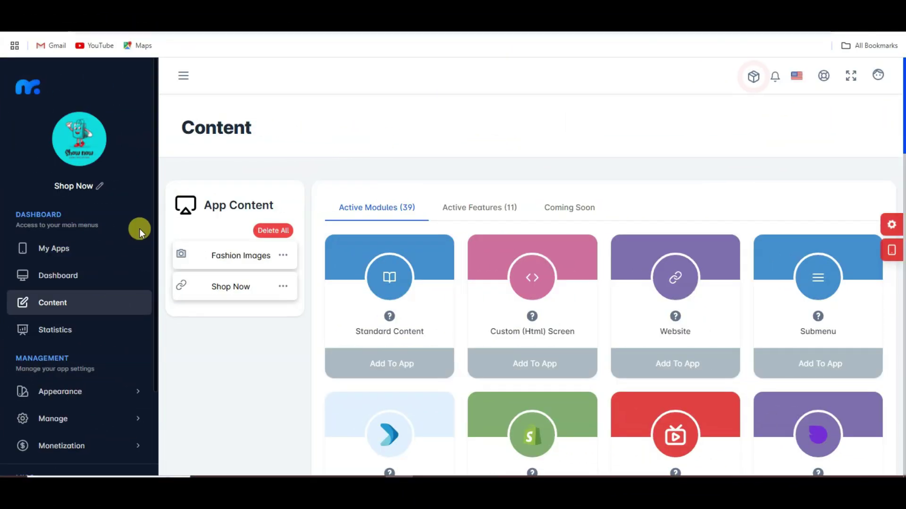
- Turn on Android integration under Monetization > Advertisement, revealing the Admob App ID field
scroll(137, 227, "down", 2)
scroll(71, 372, "up", 1)
left_click(108, 400)
left_click(102, 427)
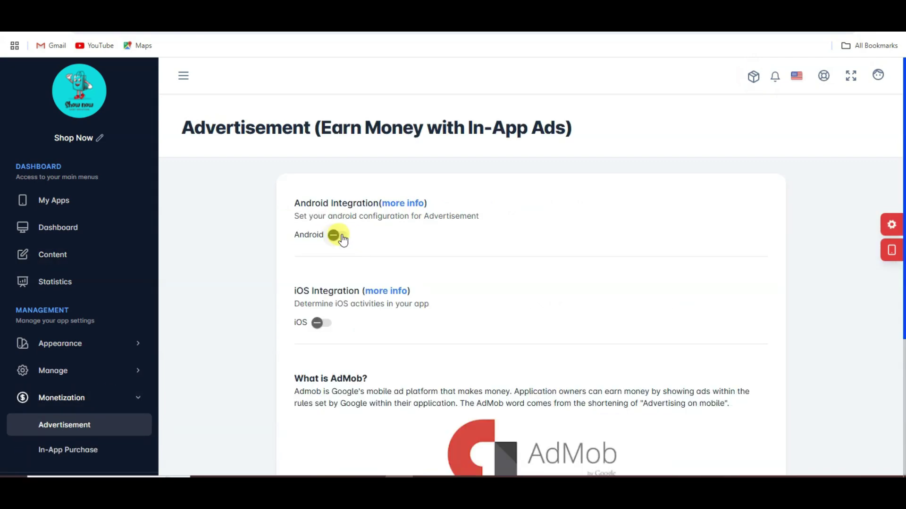
left_click(334, 235)
scroll(358, 246, "down", 2)
left_click(380, 250)
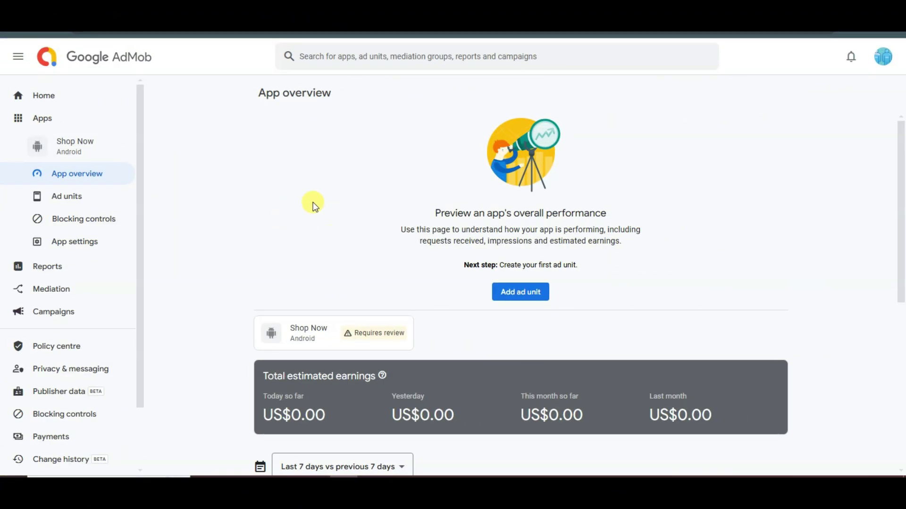
left_click(87, 244)
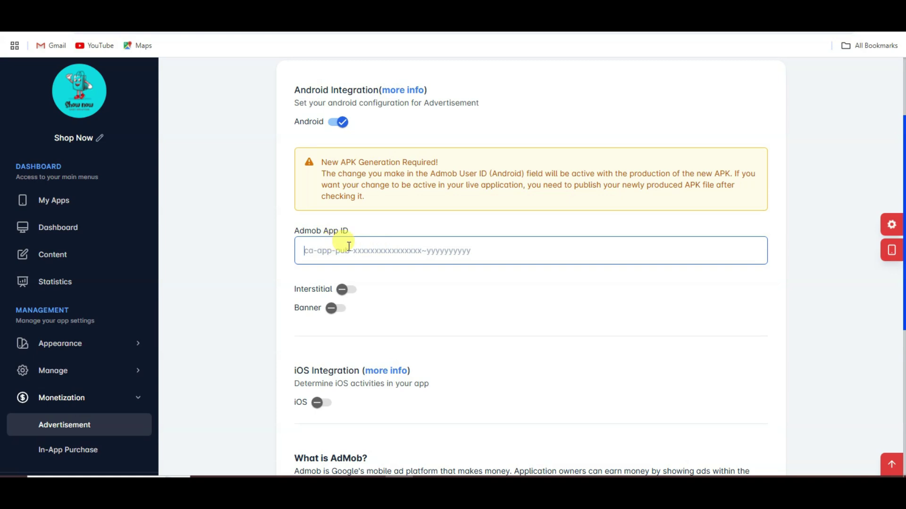
- Paste the AdMob App ID into Mobiroller and switch on interstitial ads
right_click(338, 250)
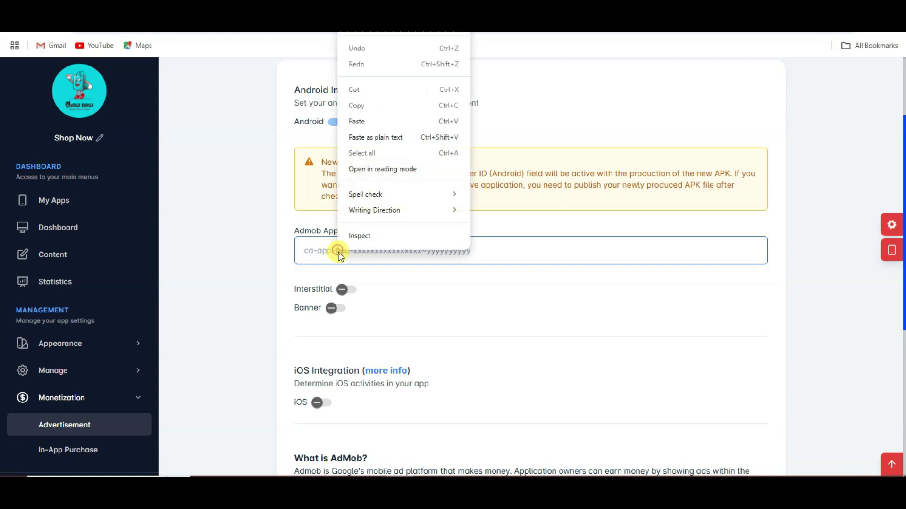
left_click(357, 122)
scroll(311, 177, "down", 2)
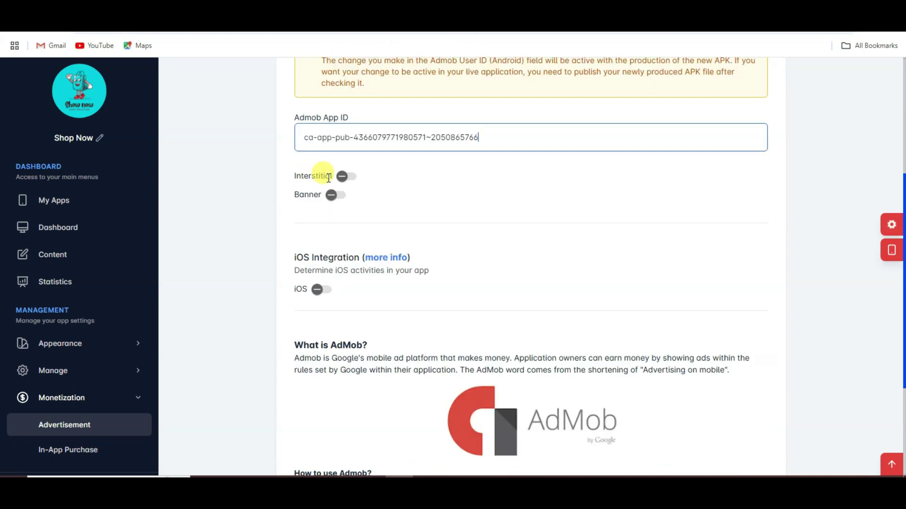
left_click(344, 177)
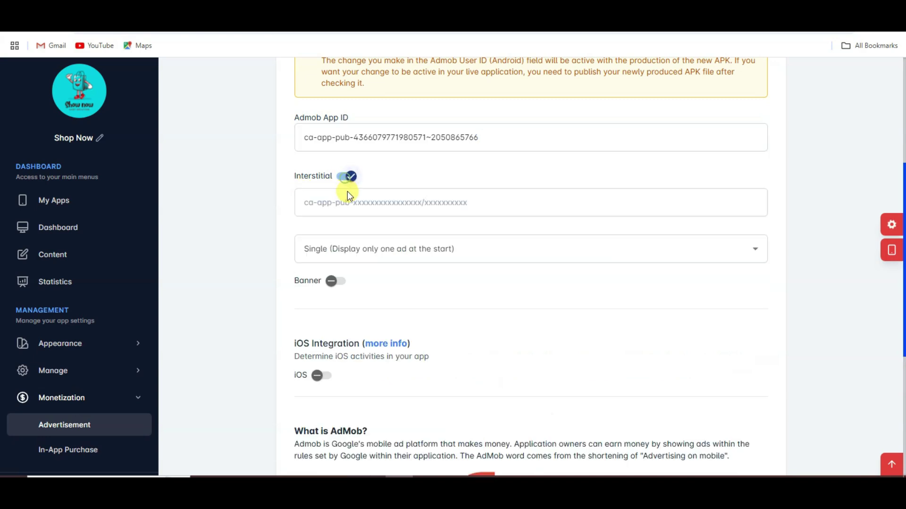
key("alt+Tab")
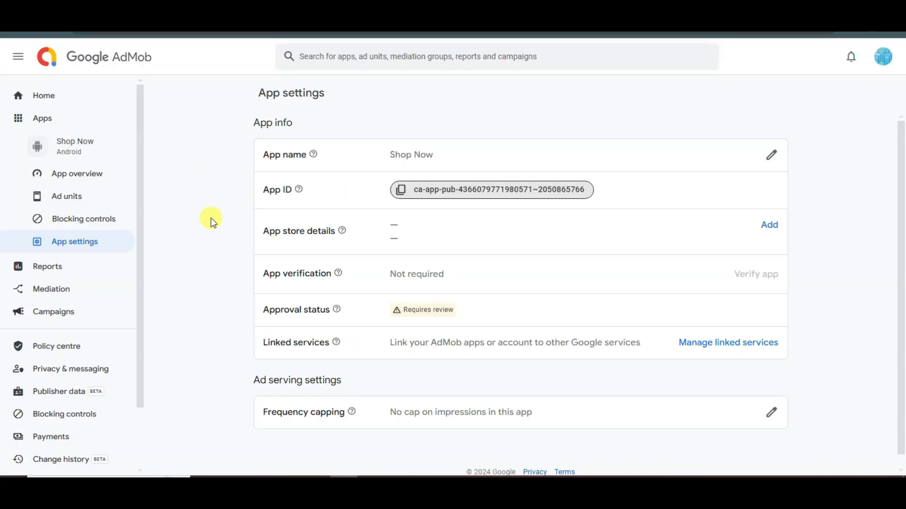
- Create a Banner ad unit named 'shop now banner id' and copy its ad unit ID
left_click(83, 198)
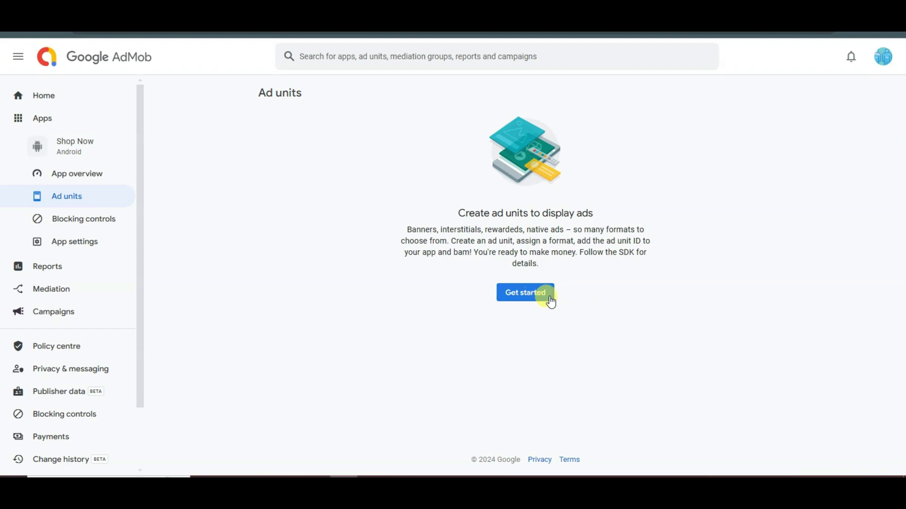
left_click(536, 296)
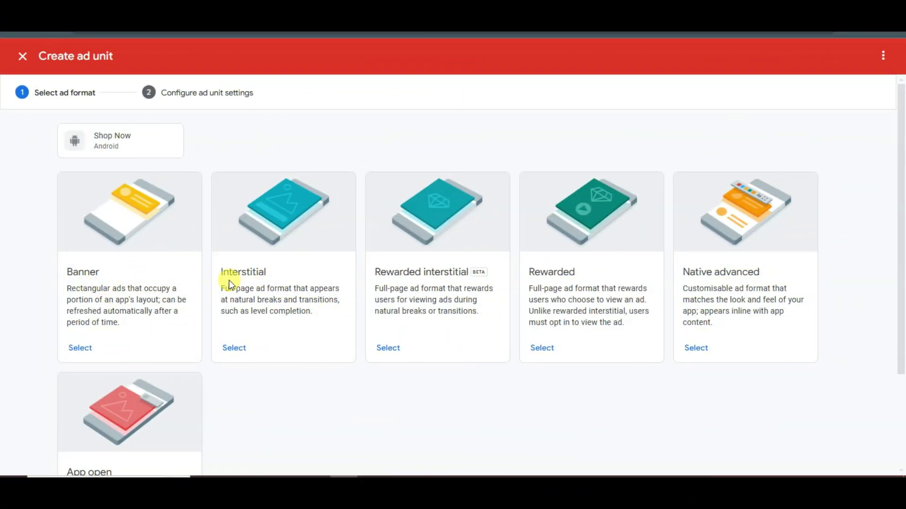
left_click_drag(220, 272, 263, 277)
left_click(81, 348)
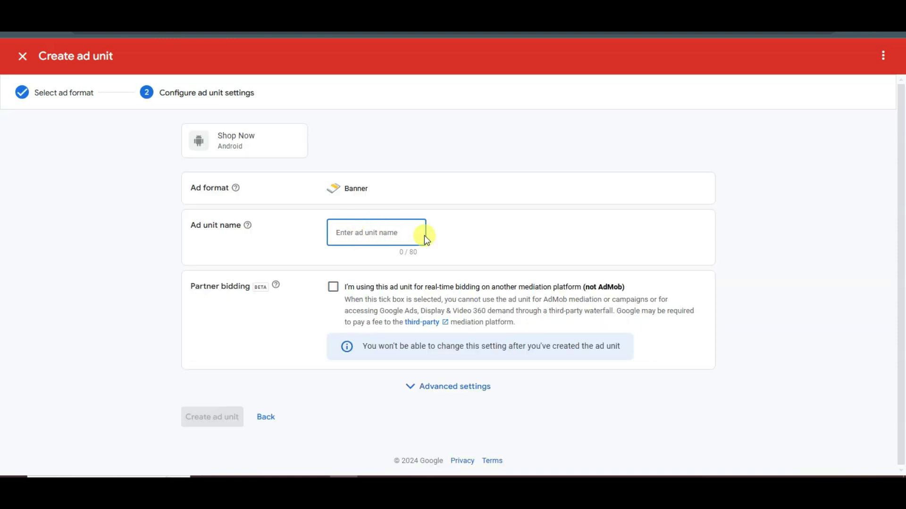
type("shop now banner id")
left_click(224, 418)
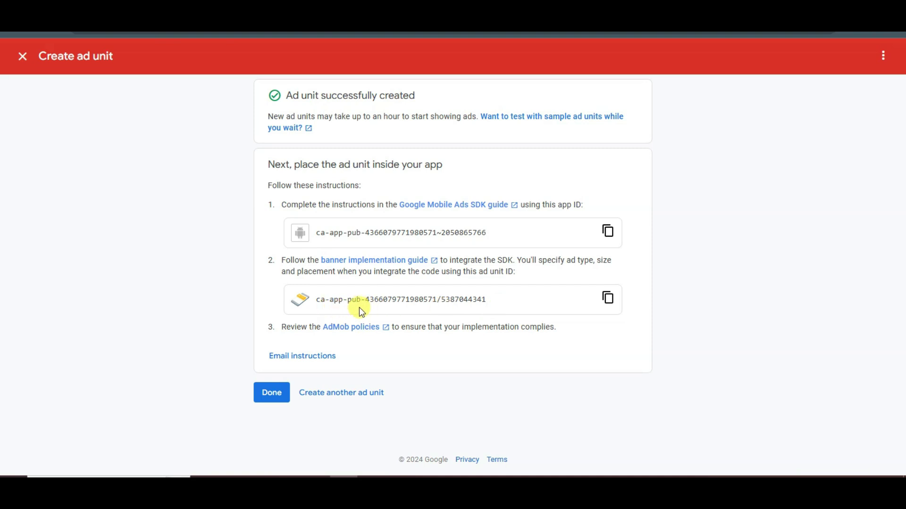
left_click(607, 300)
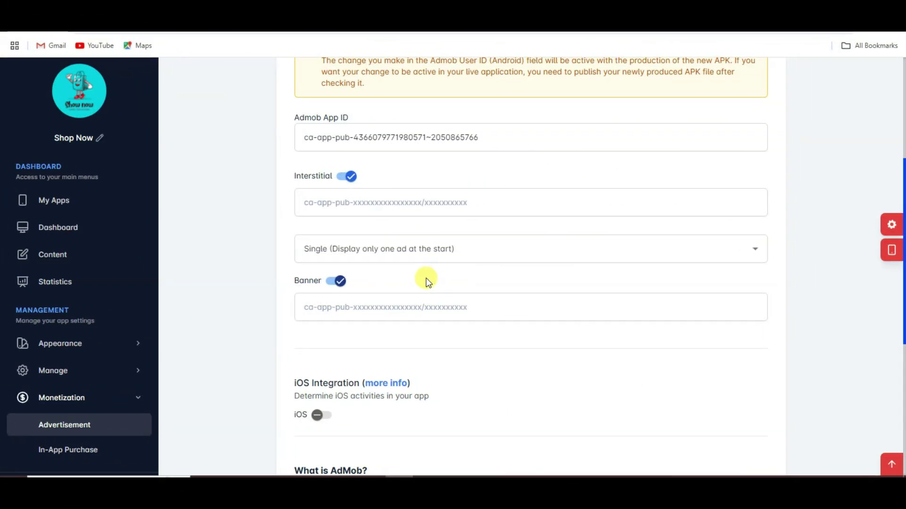
- Paste the AdMob banner ad unit ID as plain text into the Banner field
left_click(389, 308)
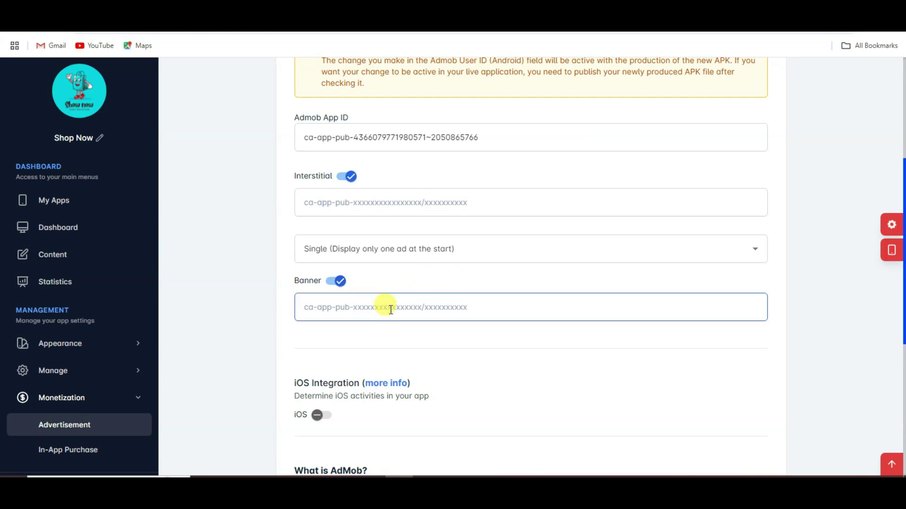
right_click(390, 310)
left_click(443, 194)
left_click(390, 201)
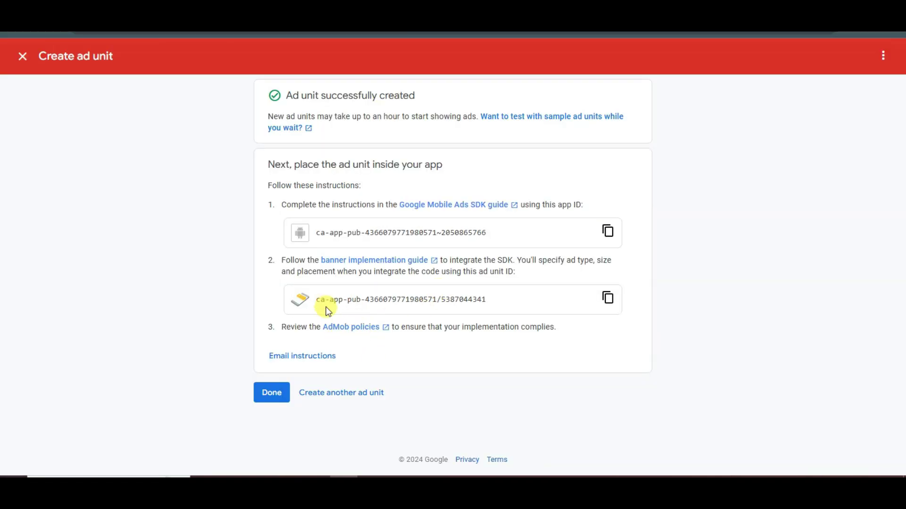
- Create an Interstitial ad unit named 'show now inter' for Shop Now and select its ad unit ID
left_click(277, 392)
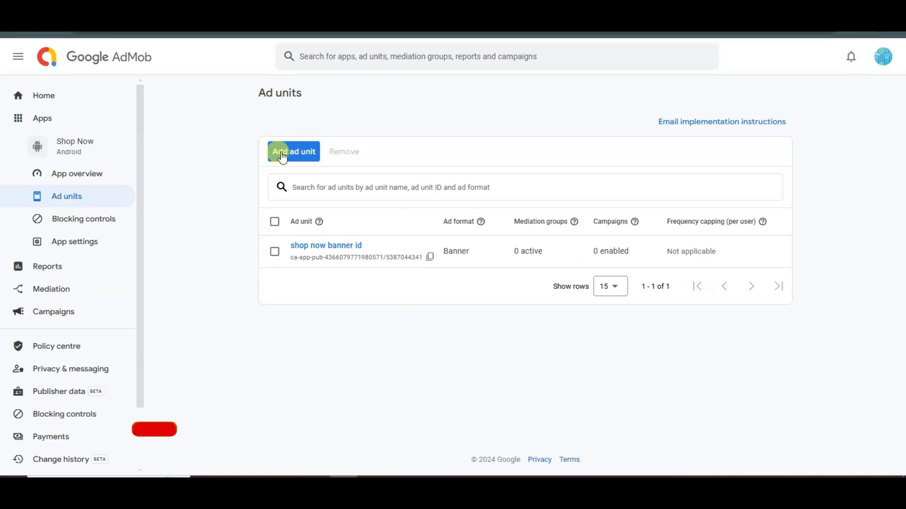
left_click(294, 155)
double_click(250, 272)
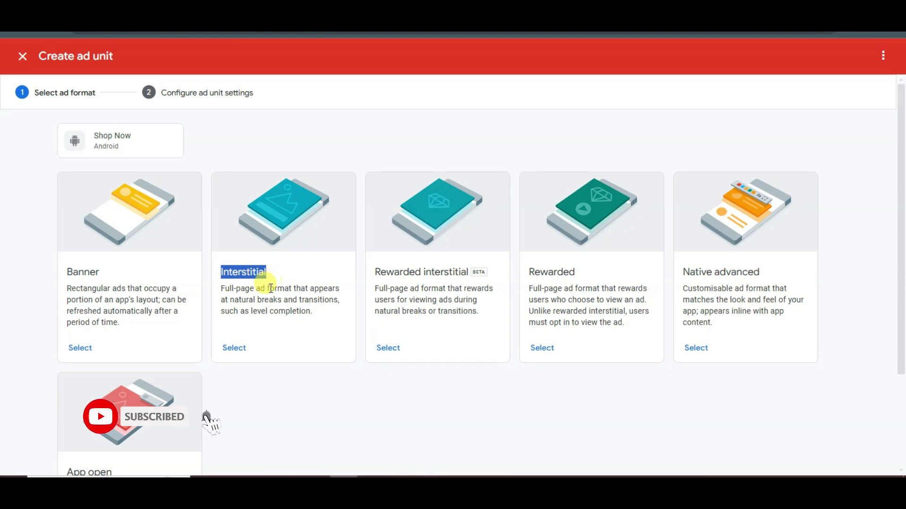
left_click(235, 348)
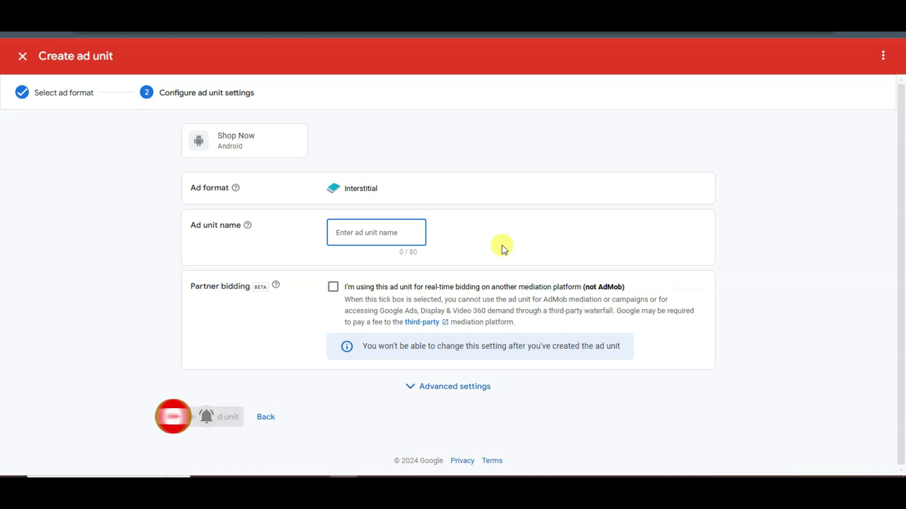
type("show now inter")
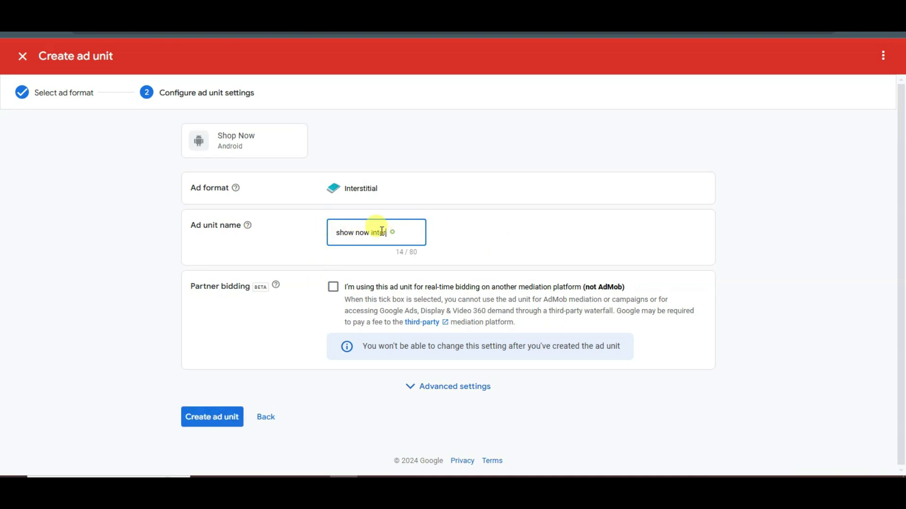
left_click(208, 423)
left_click_drag(316, 300, 497, 298)
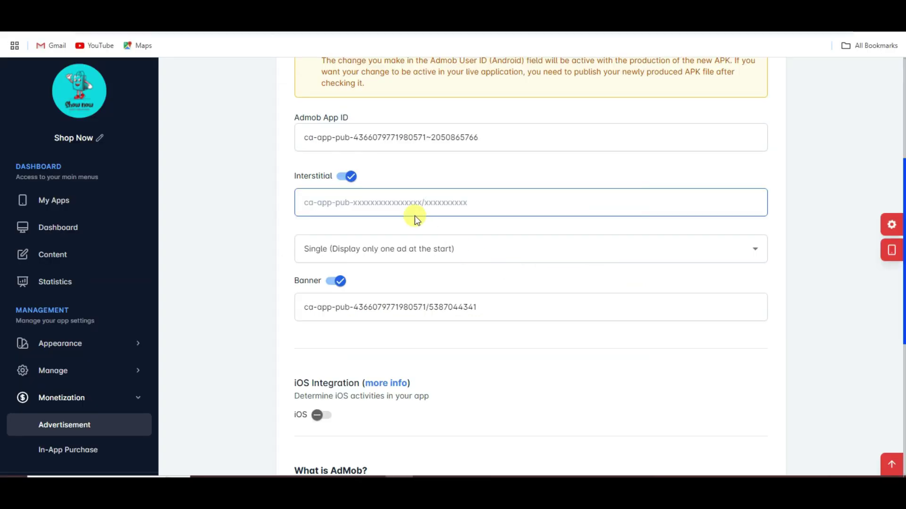
- Paste the interstitial ad unit ID, set frequency to Rare (every 2 min), and save the settings
right_click(352, 202)
left_click(388, 312)
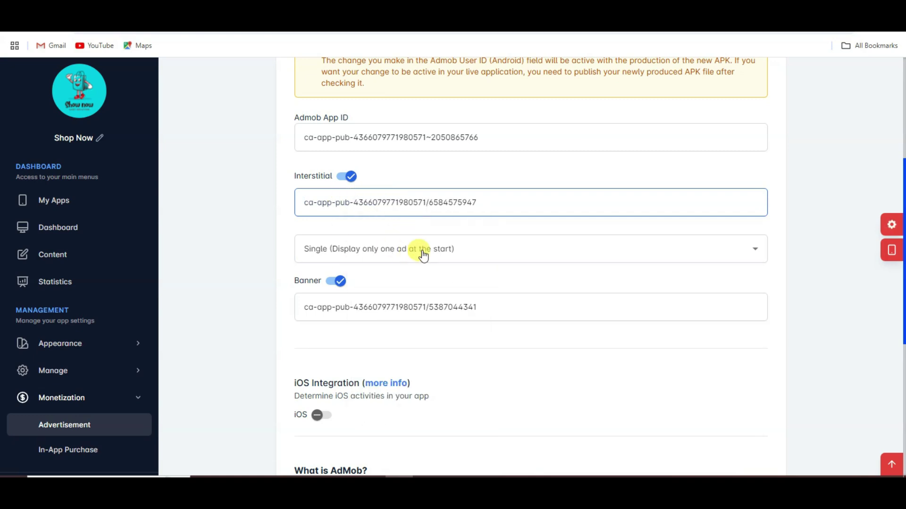
left_click(370, 250)
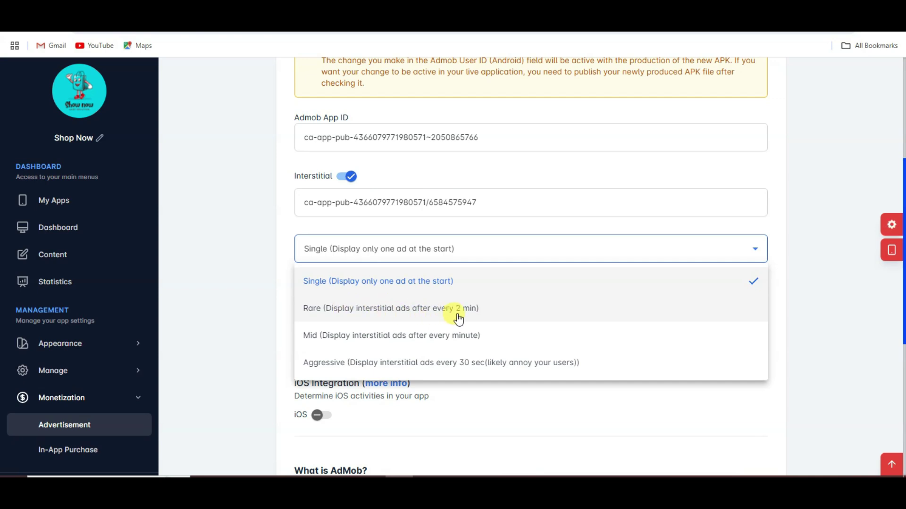
left_click(478, 312)
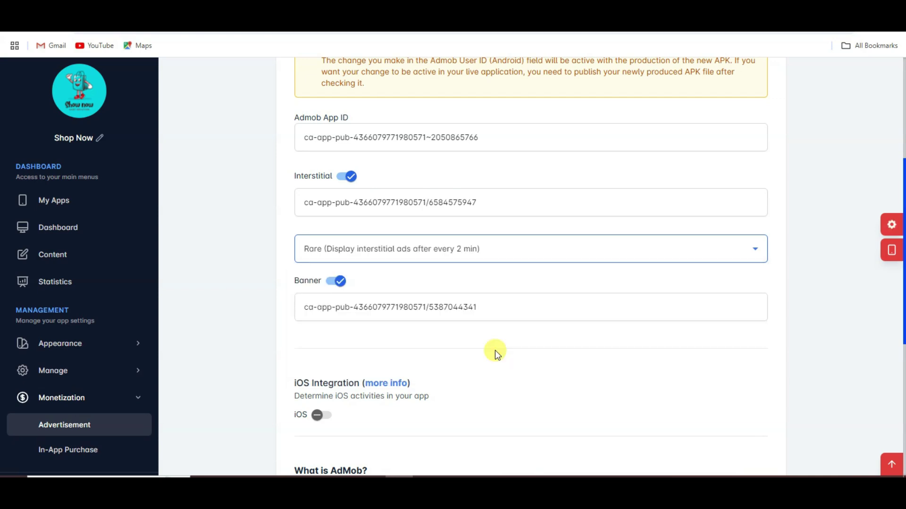
scroll(526, 341, "down", 6)
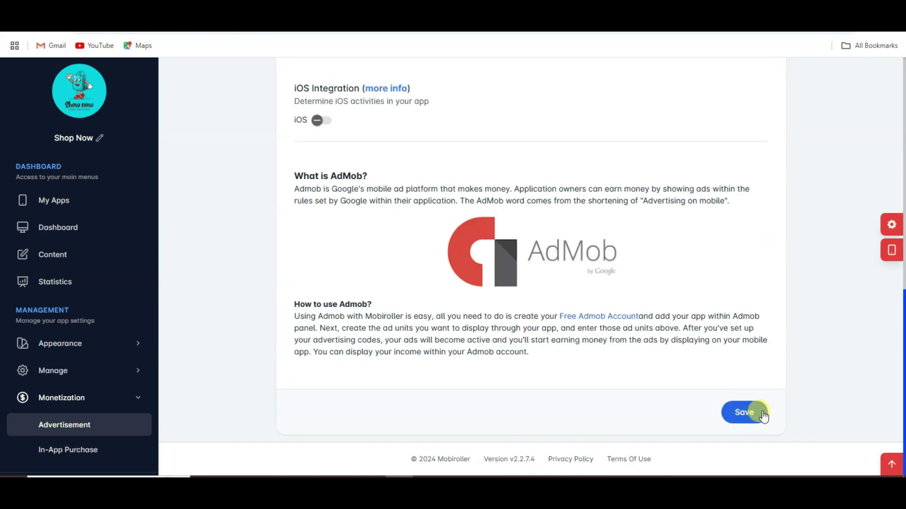
left_click(744, 411)
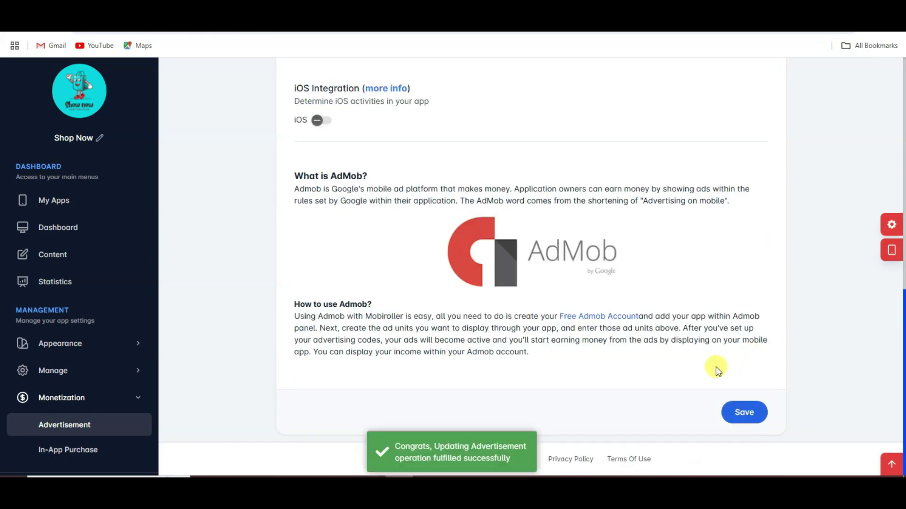
scroll(715, 367, "up", 4)
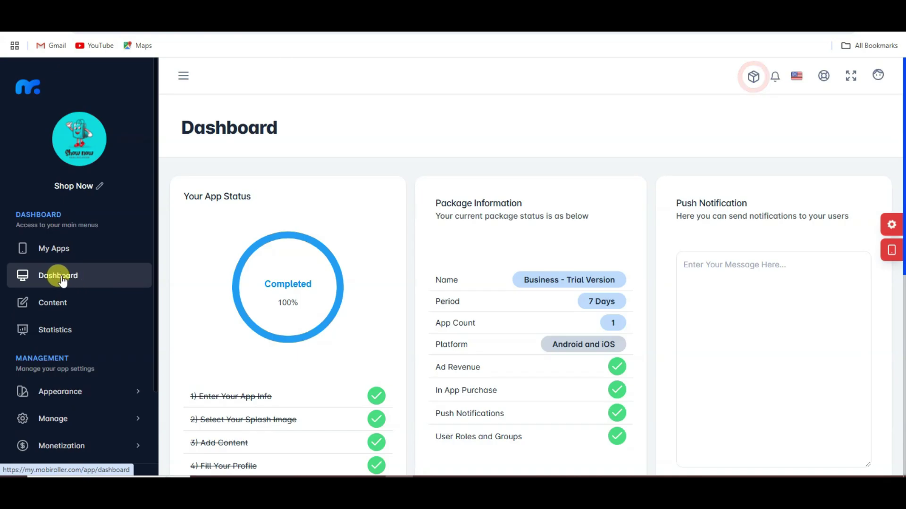
- Generate the Shop Now app with the default package name and no extra permissions
scroll(370, 275, "down", 5)
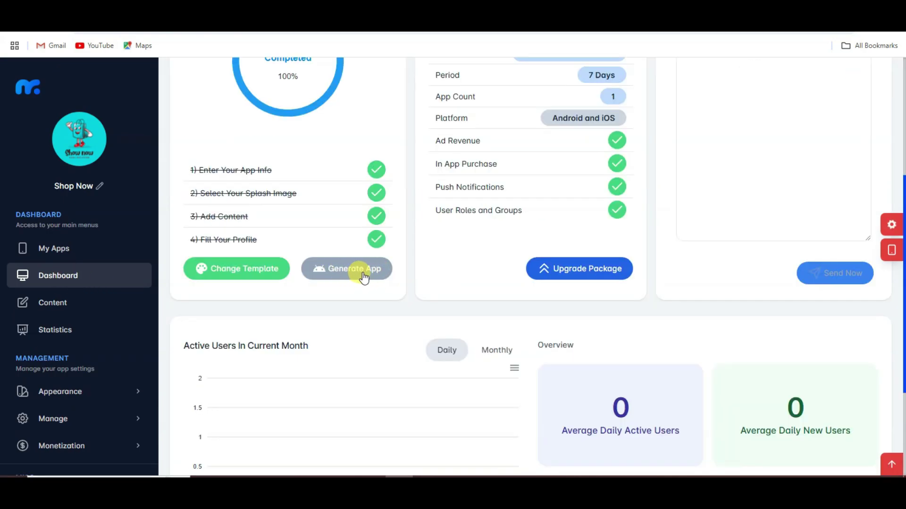
left_click(364, 274)
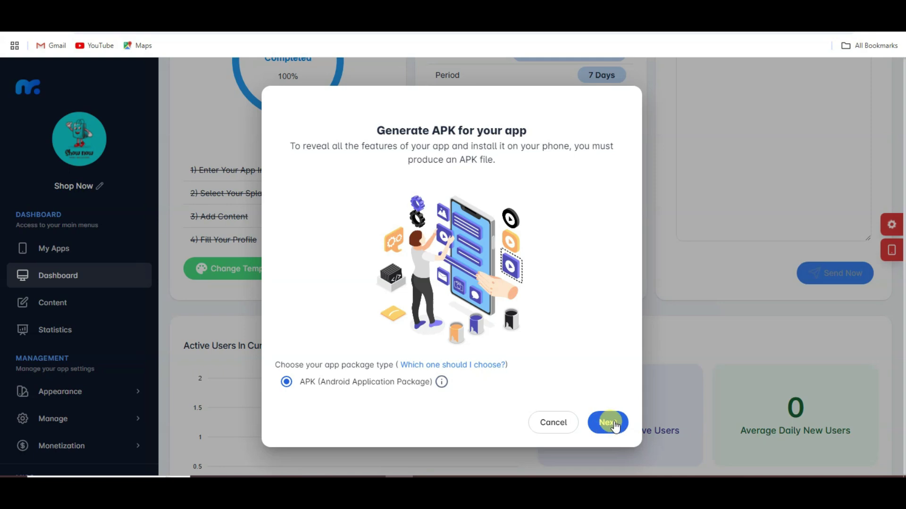
left_click(608, 410)
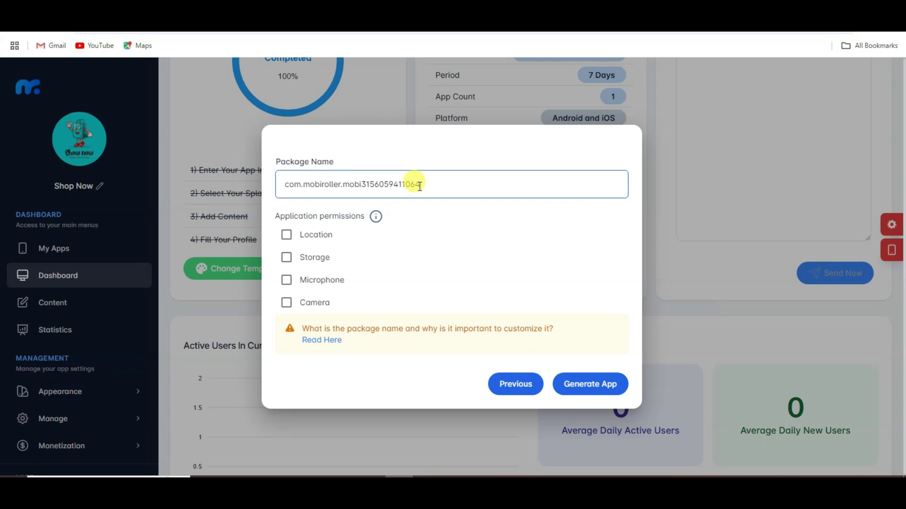
left_click(603, 385)
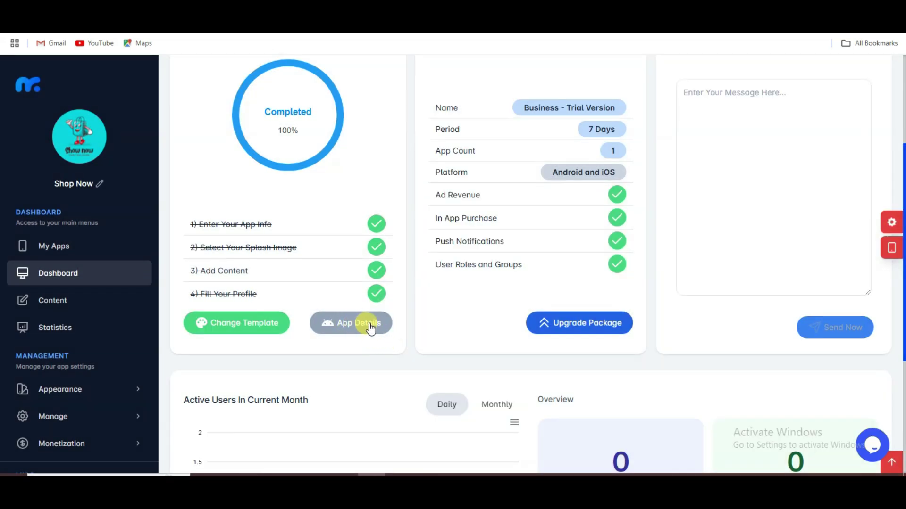
- Open App Details to view the generated Shop Now APK, version 3.44.0.1
left_click(367, 330)
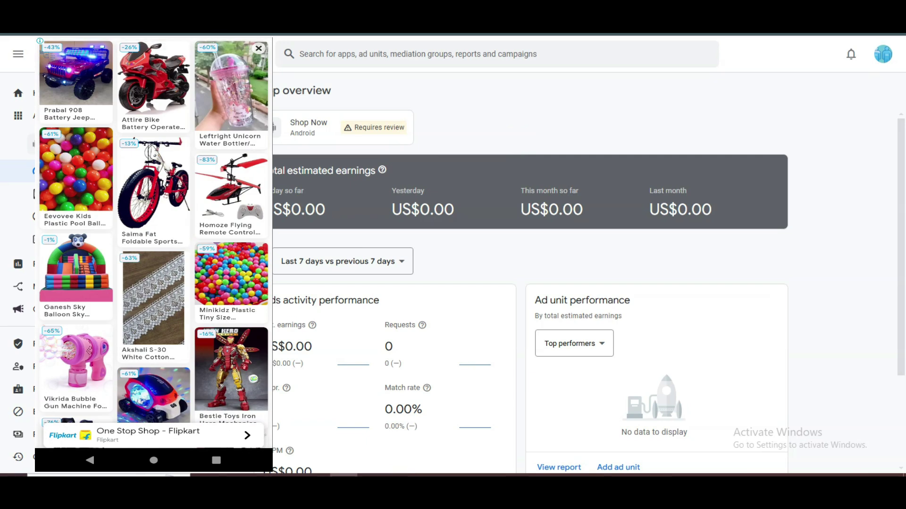
- Open the Requires review notice on Shop Now's overview and choose Add shop
left_click(357, 127)
triple_click(357, 128)
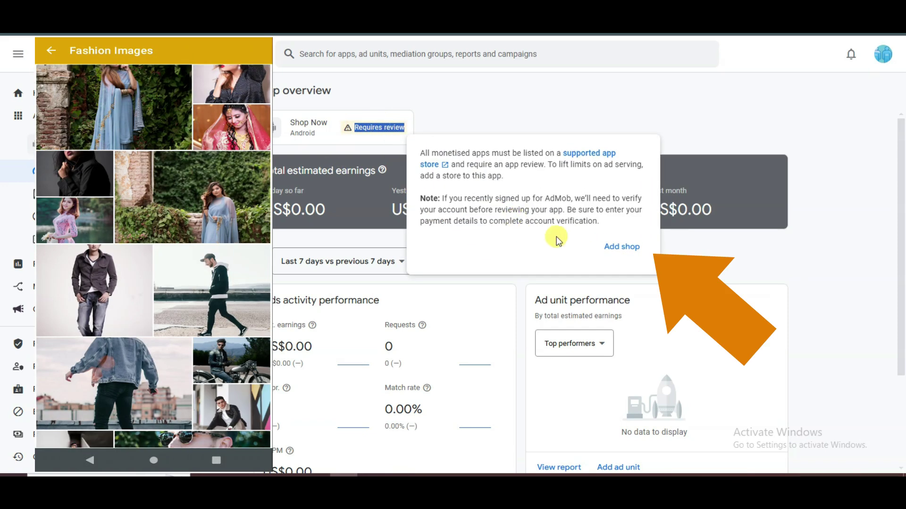
left_click(611, 248)
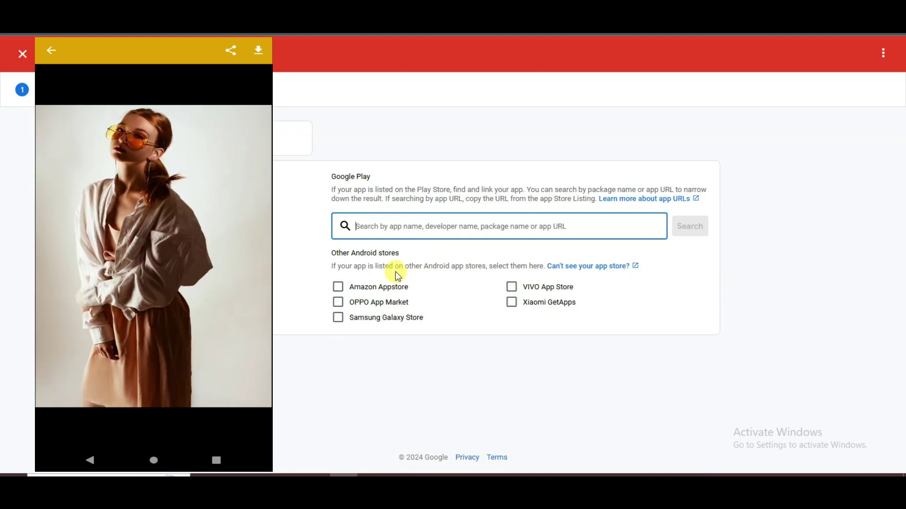
- Choose Amazon Appstore as Shop Now's store and continue to the package name field
left_click(382, 287)
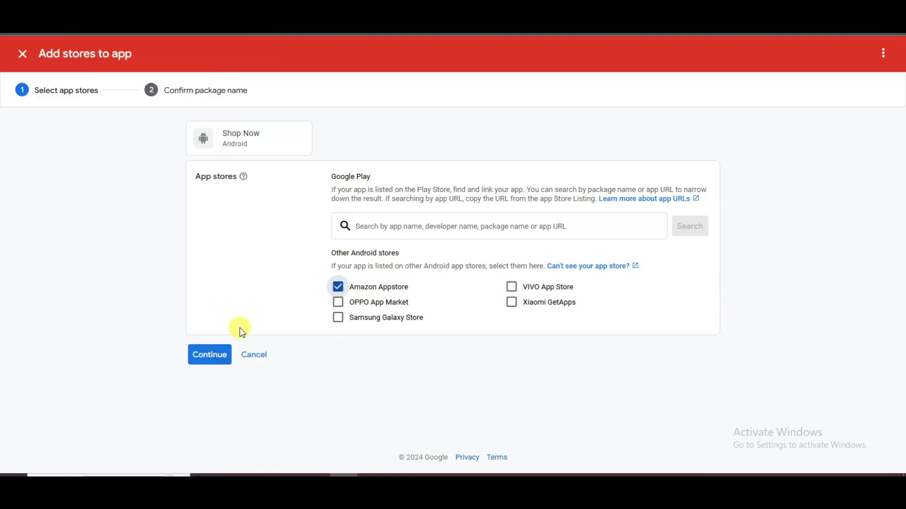
left_click(214, 357)
left_click(363, 222)
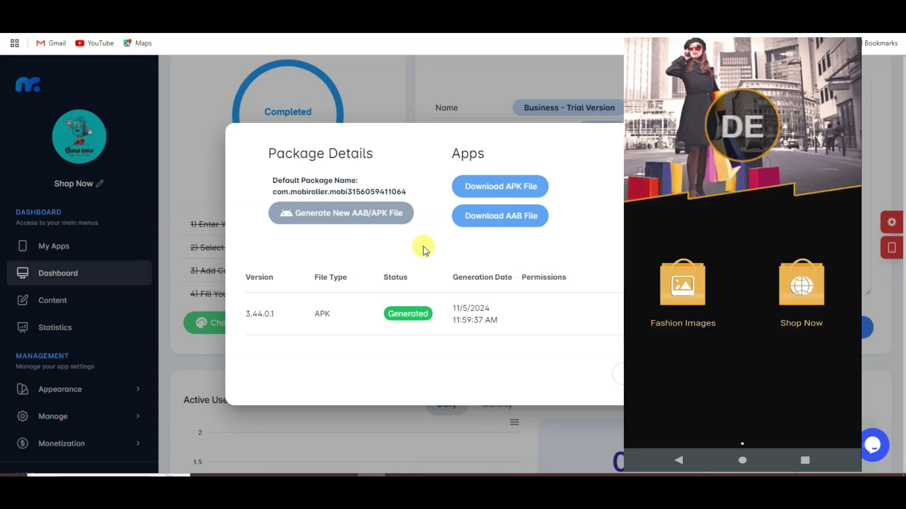
left_click_drag(272, 192, 404, 191)
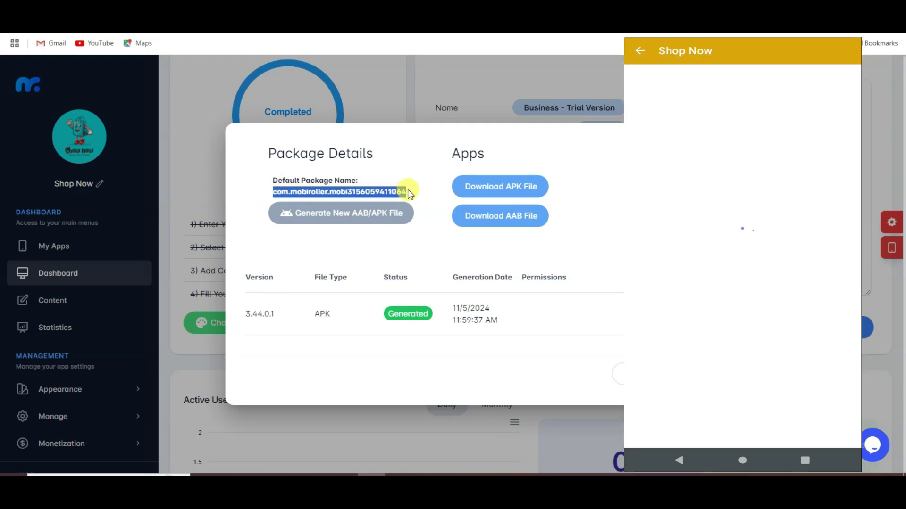
right_click(397, 191)
left_click(410, 203)
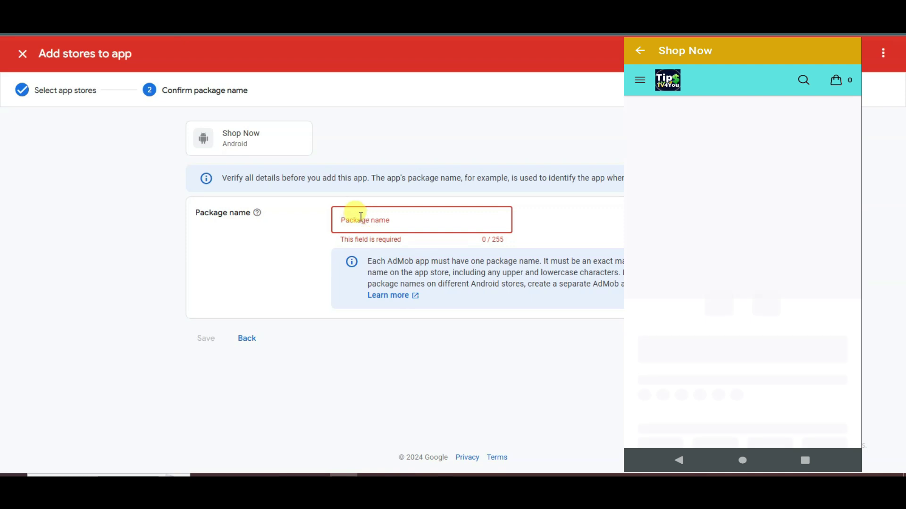
right_click(359, 217)
left_click(376, 330)
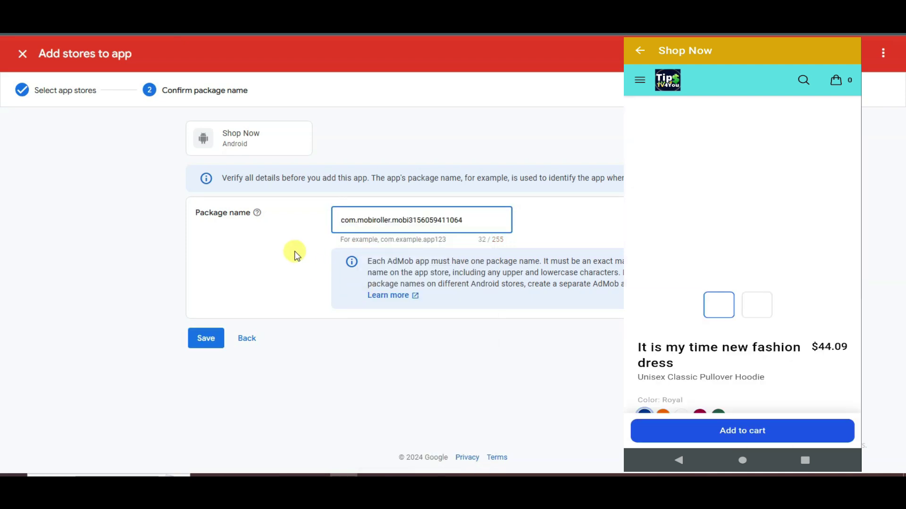
left_click(218, 336)
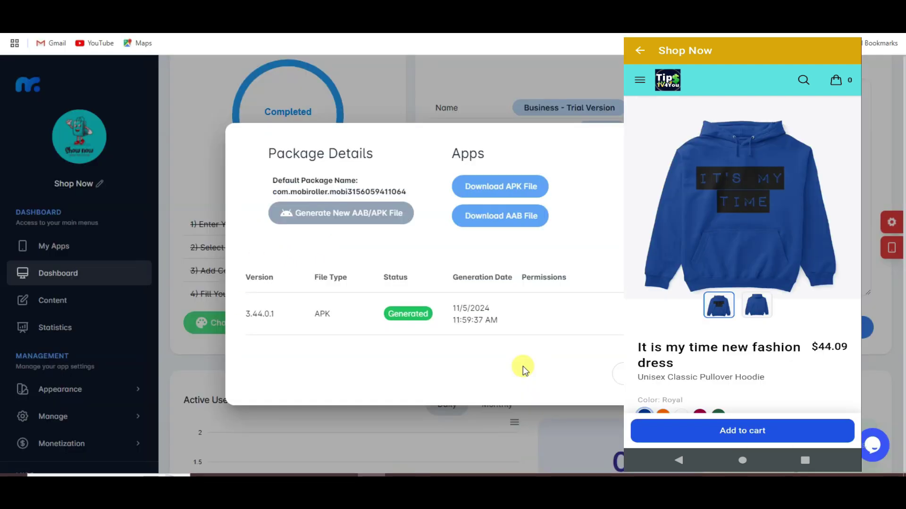